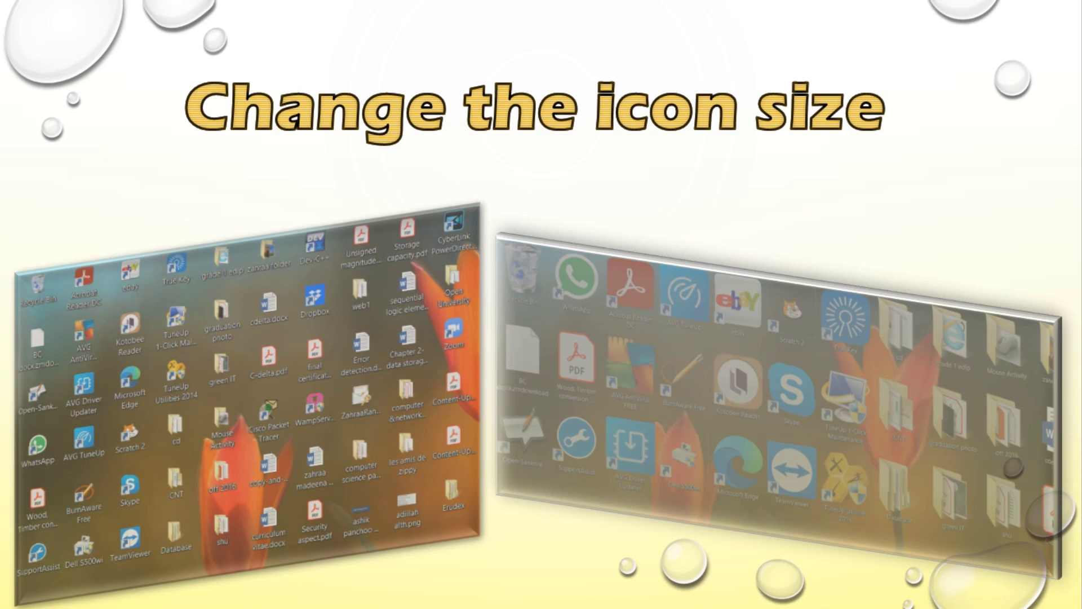
# - End the slide show with Esc and bring up the taskbar's context menu
pyautogui.press('Escape')
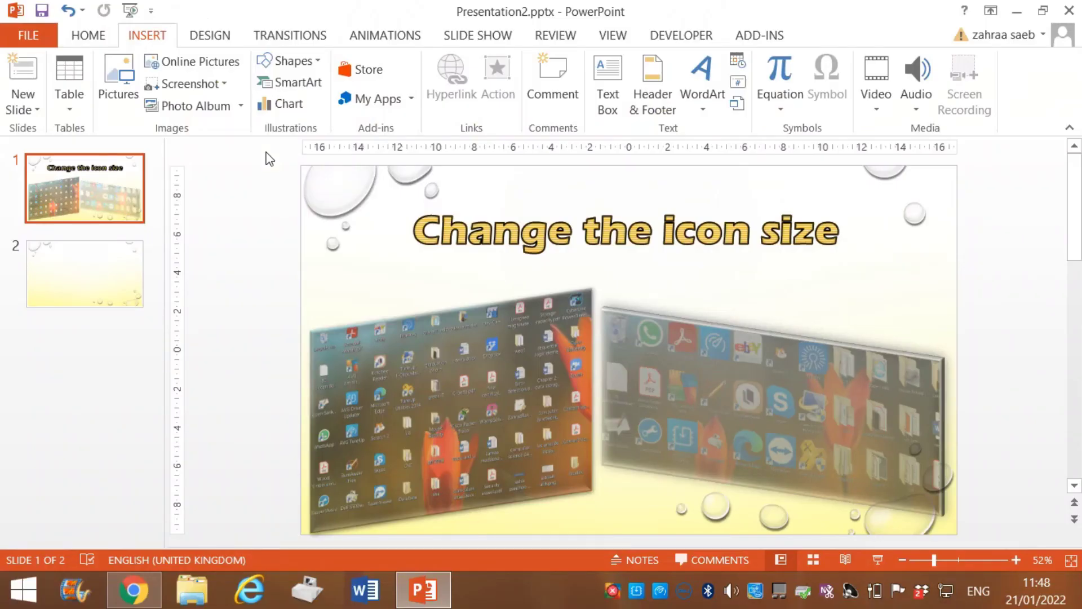
pyautogui.rightClick(496, 597)
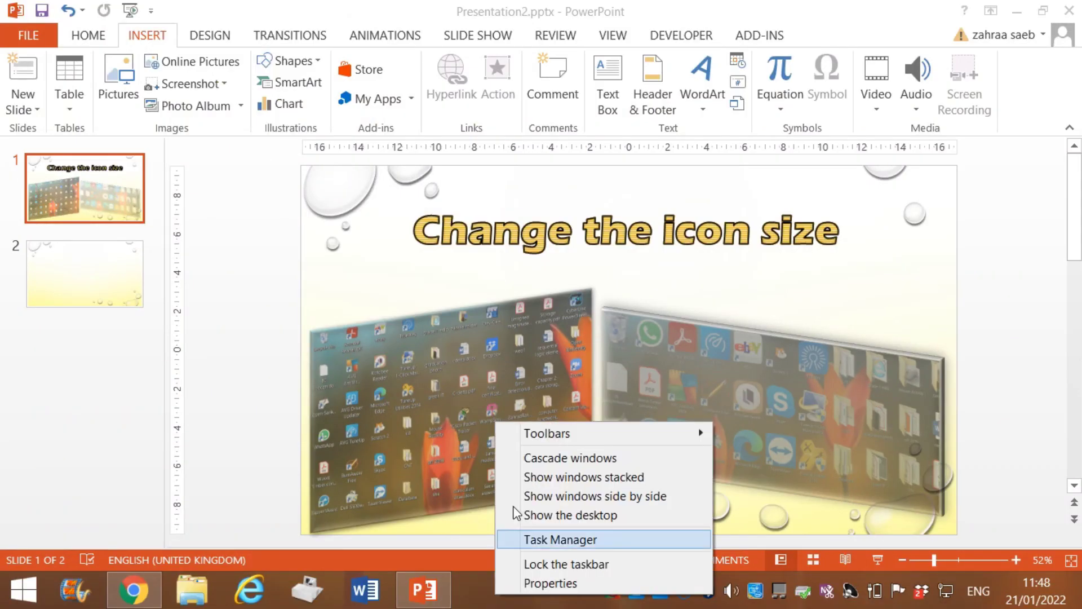
# - Use 'Show the desktop' to minimise Chrome, Word and PowerPoint
pyautogui.click(541, 514)
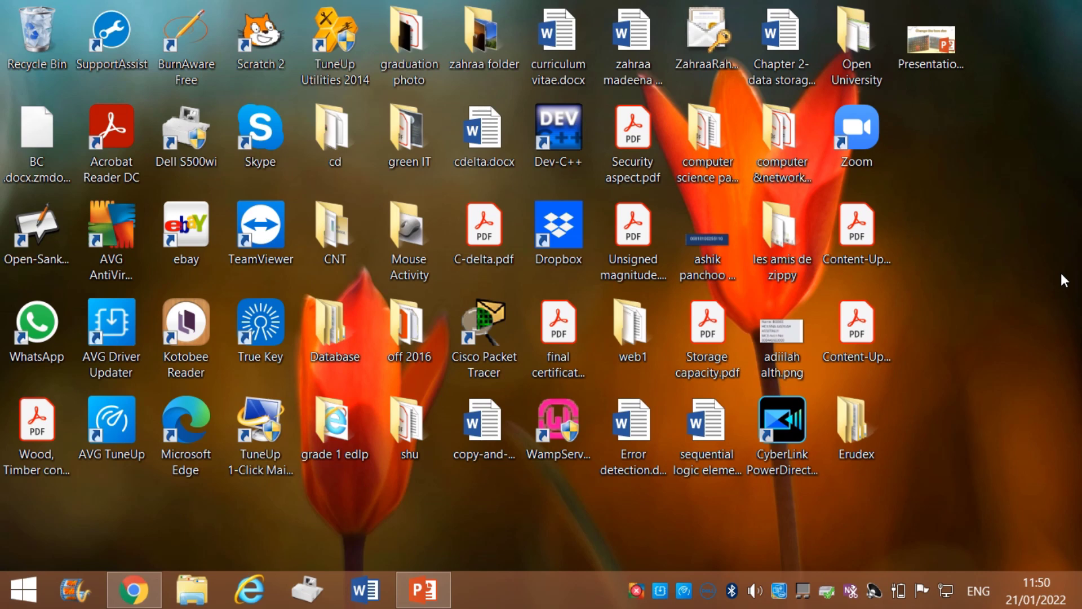
# - Switch the desktop icons to Small icons from the desktop's View menu
pyautogui.rightClick(937, 296)
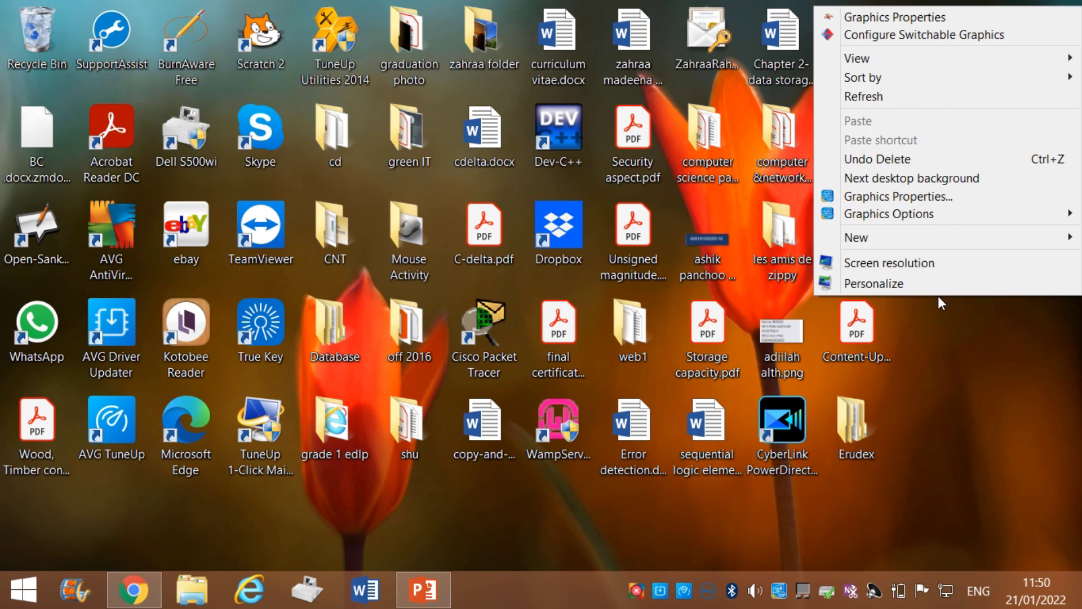
pyautogui.moveTo(857, 59)
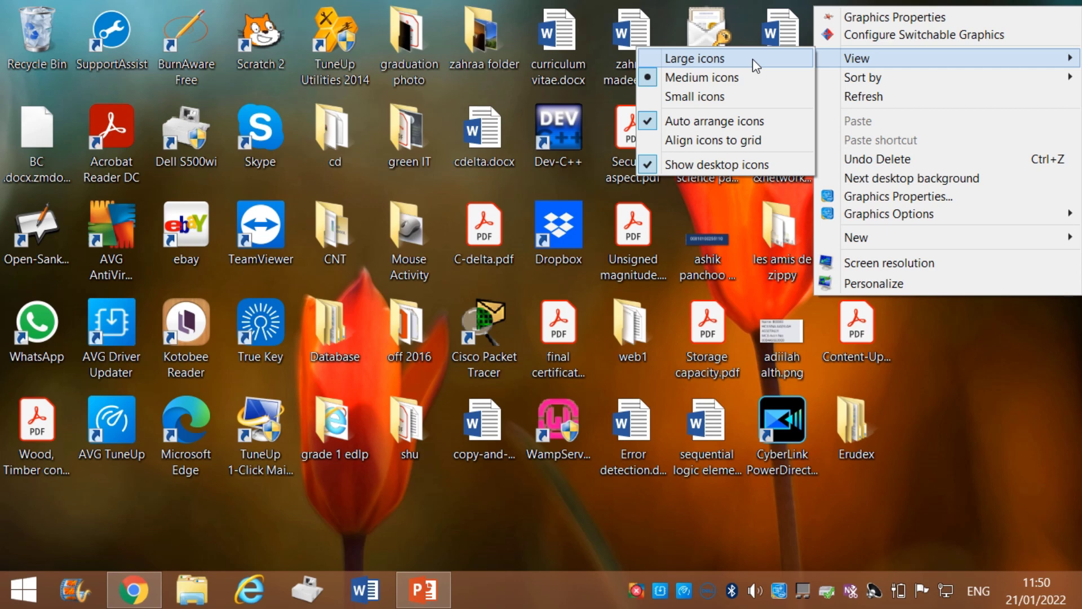
pyautogui.click(749, 96)
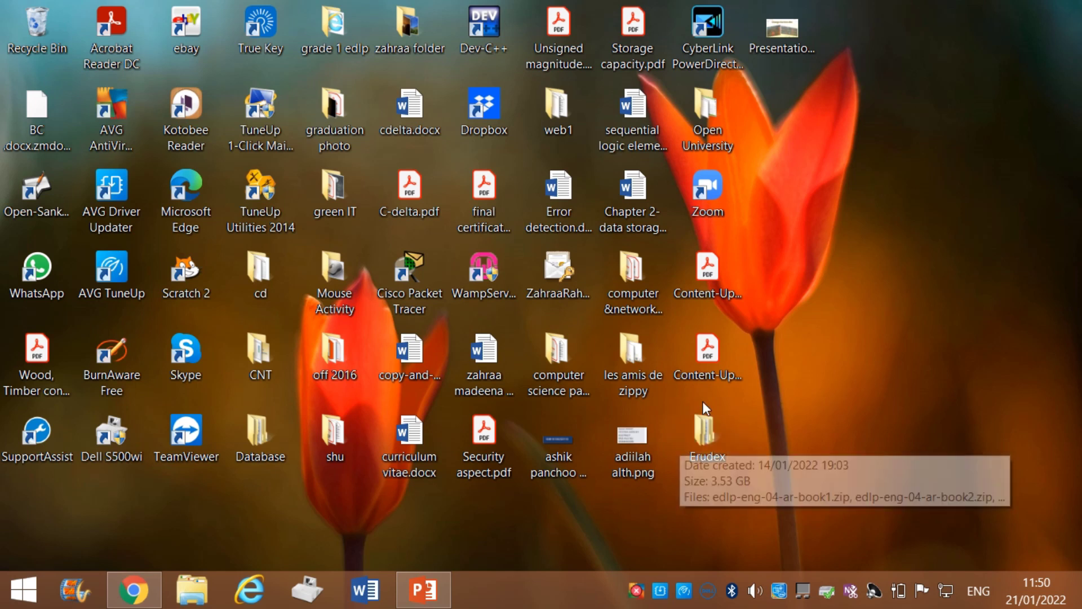
# - Change the desktop icons to Medium icons, then to Large icons
pyautogui.rightClick(843, 189)
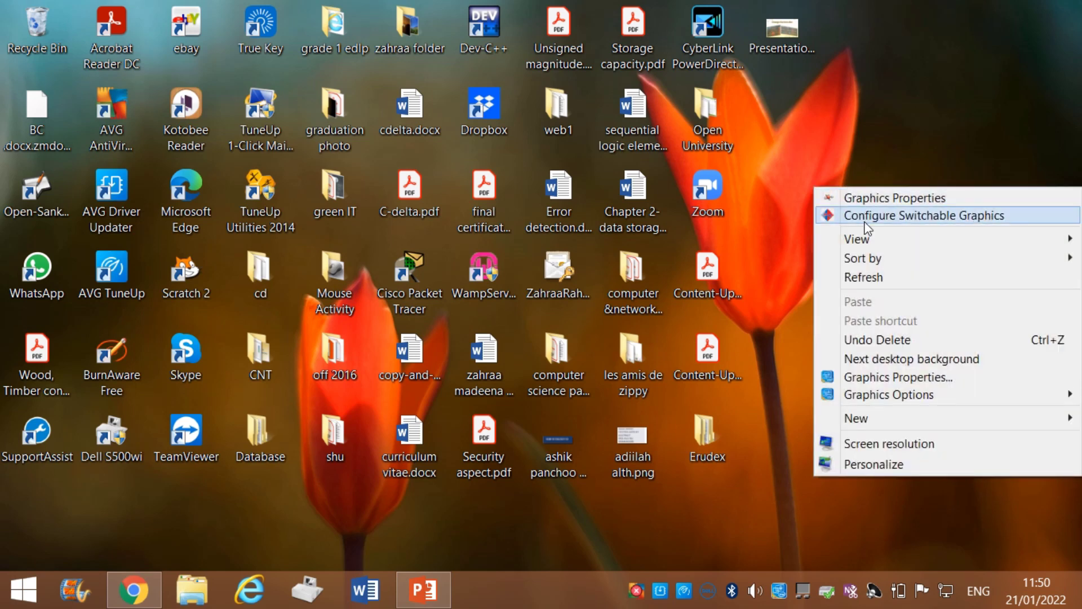
pyautogui.moveTo(857, 239)
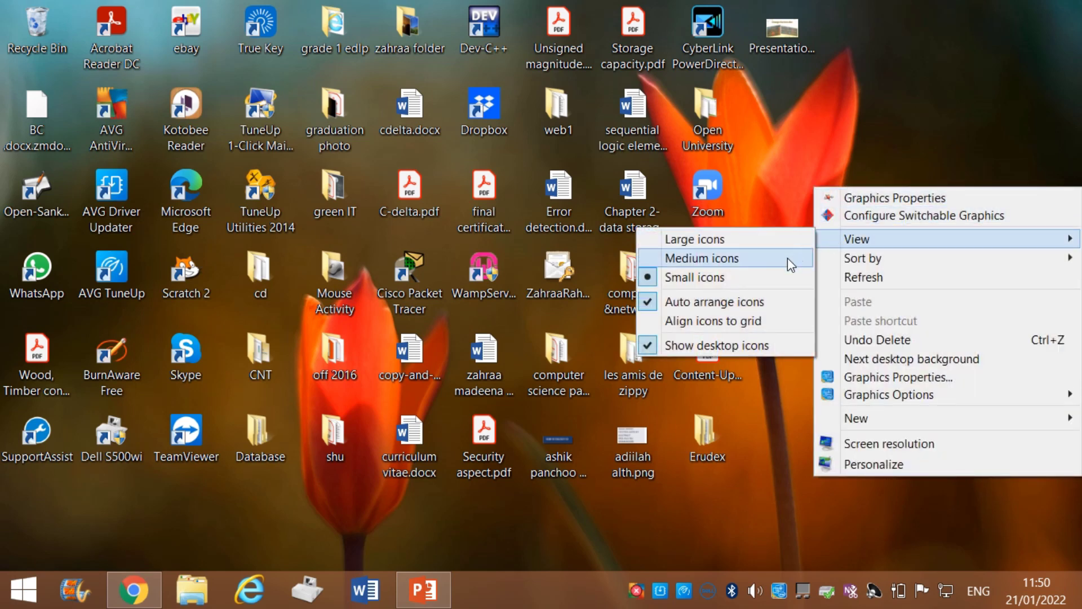
pyautogui.click(787, 259)
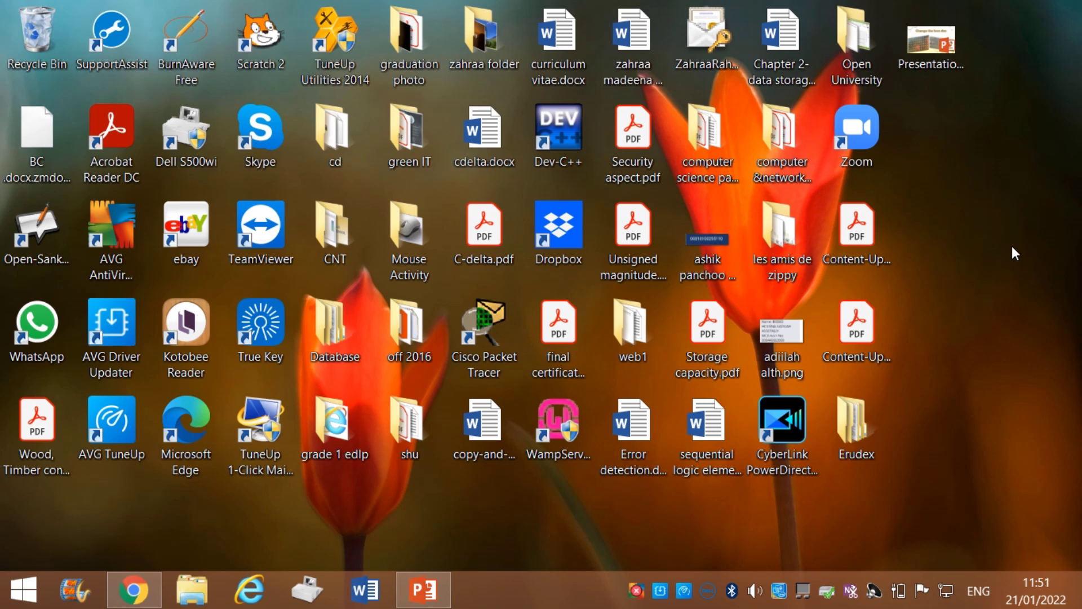
pyautogui.rightClick(914, 204)
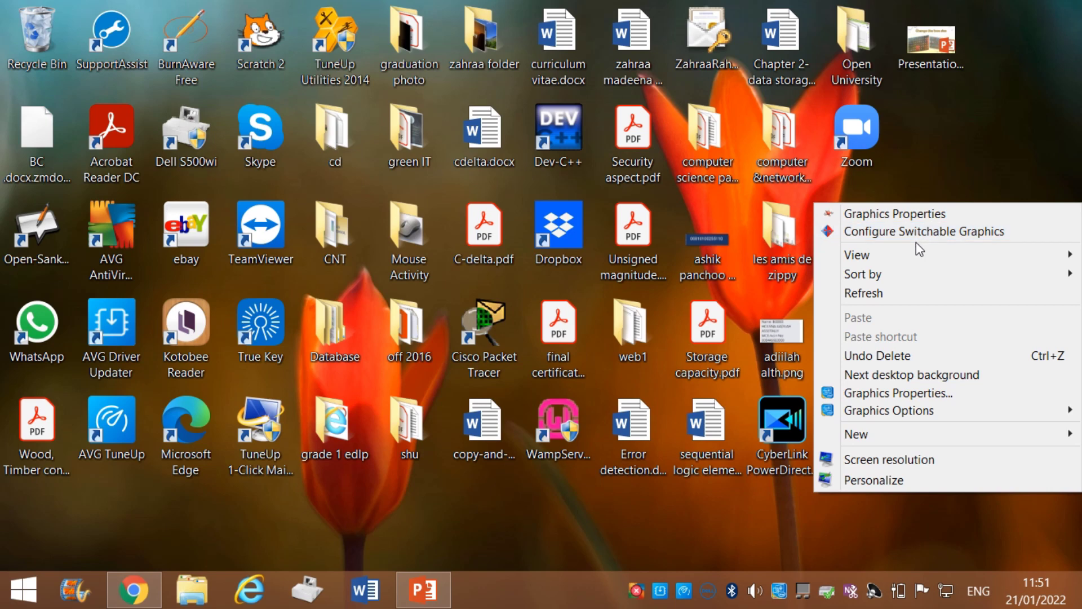
pyautogui.moveTo(857, 255)
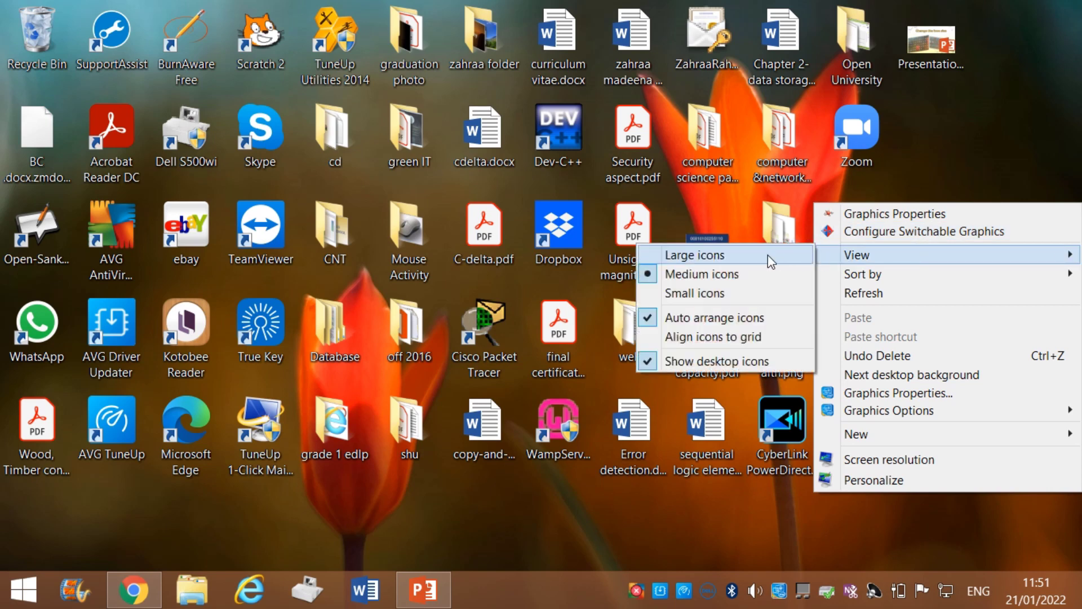
pyautogui.click(768, 255)
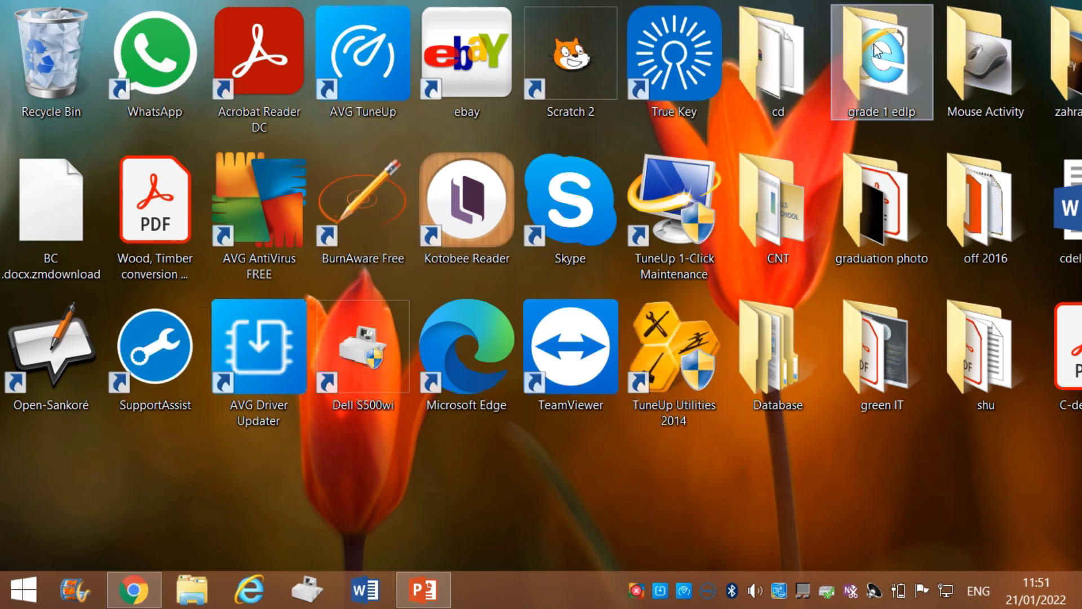
# - Return the desktop icons to Medium icons from the View menu
pyautogui.rightClick(771, 479)
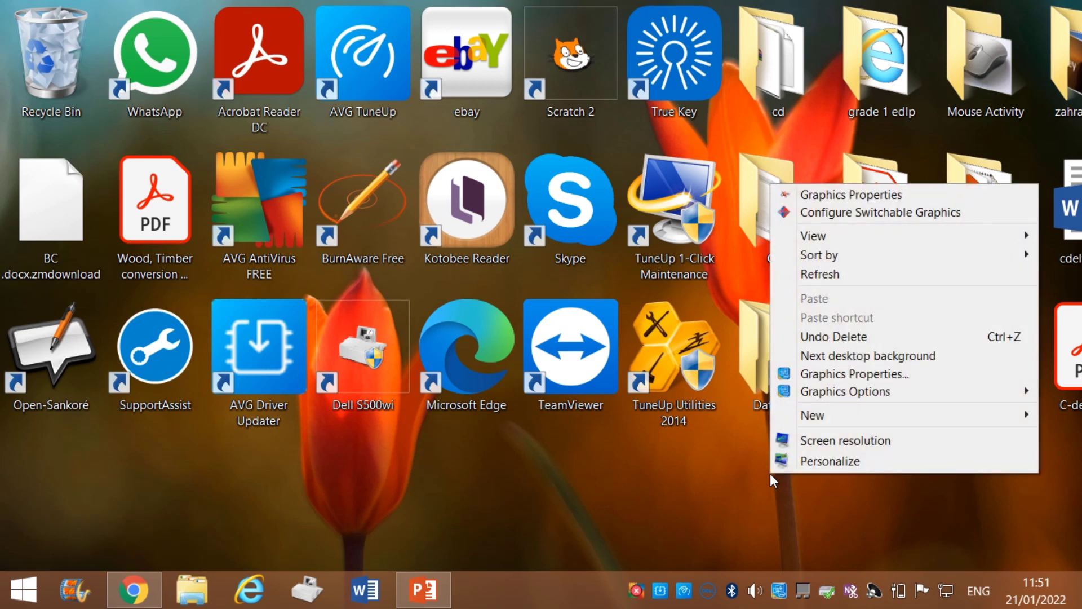
pyautogui.moveTo(896, 236)
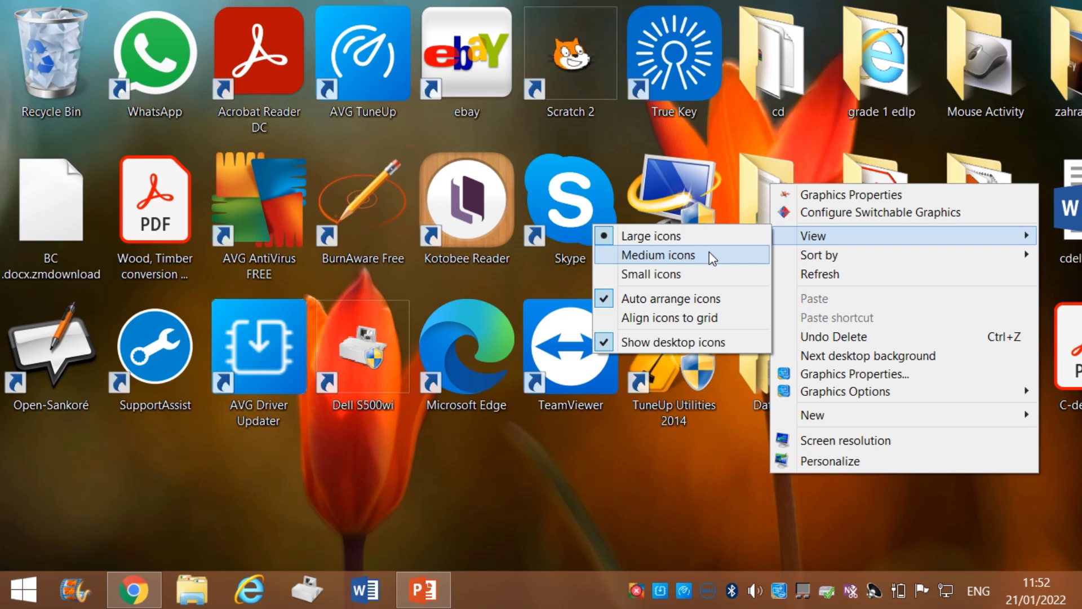
pyautogui.click(705, 254)
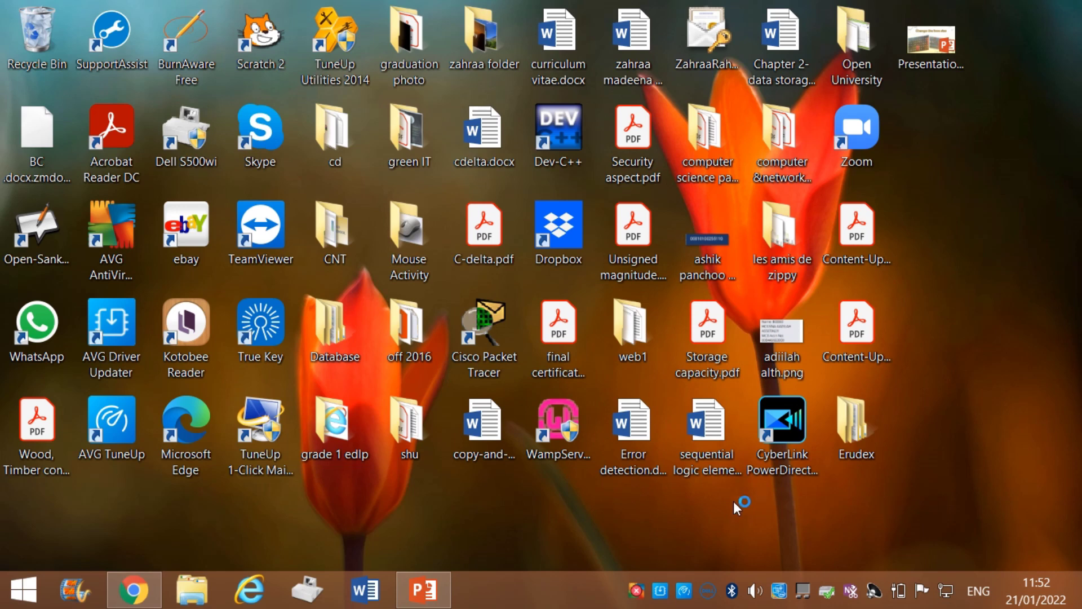
# - Back in PowerPoint, give slide 2 a Title Only layout
pyautogui.click(437, 592)
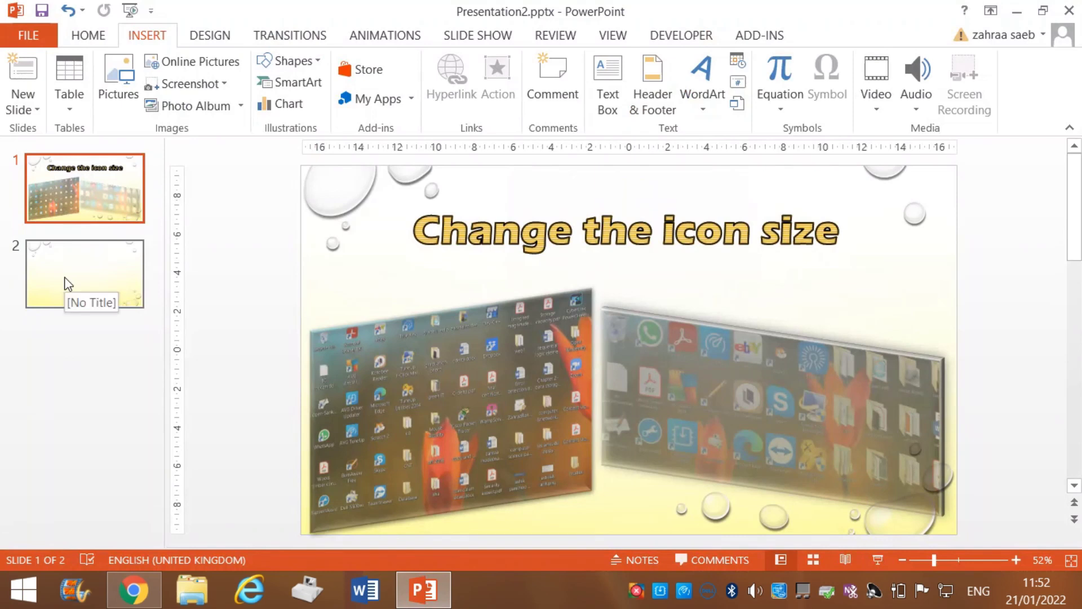
pyautogui.click(65, 284)
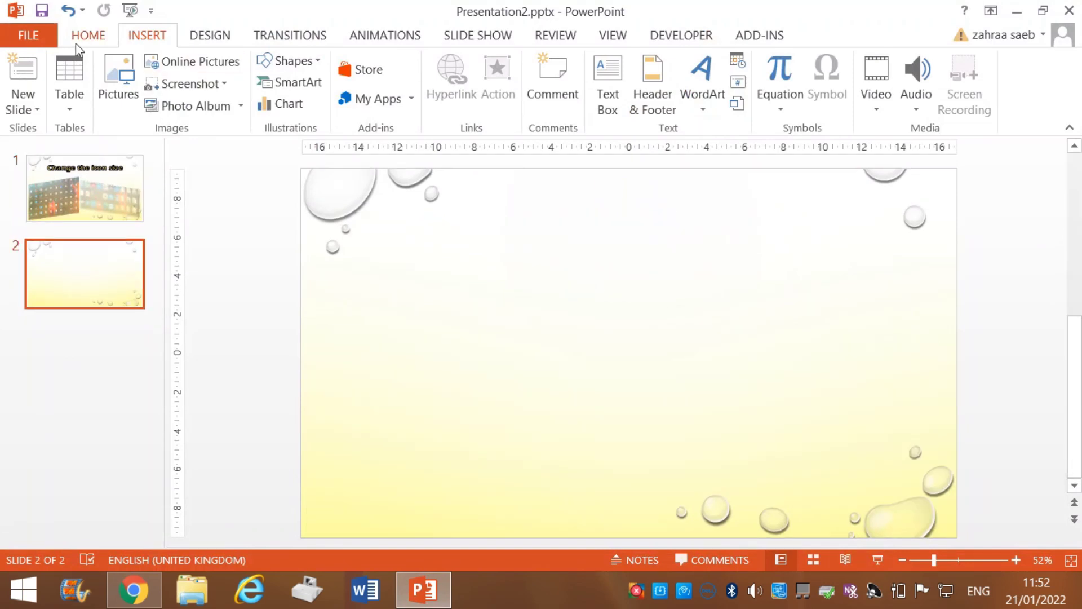
pyautogui.click(78, 41)
pyautogui.click(181, 63)
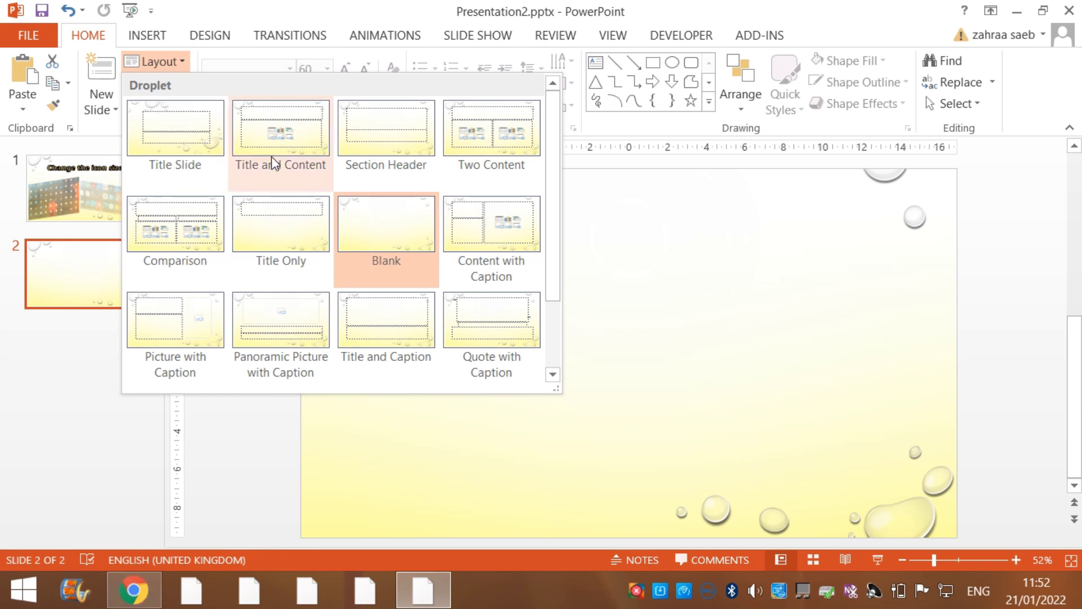
pyautogui.click(273, 211)
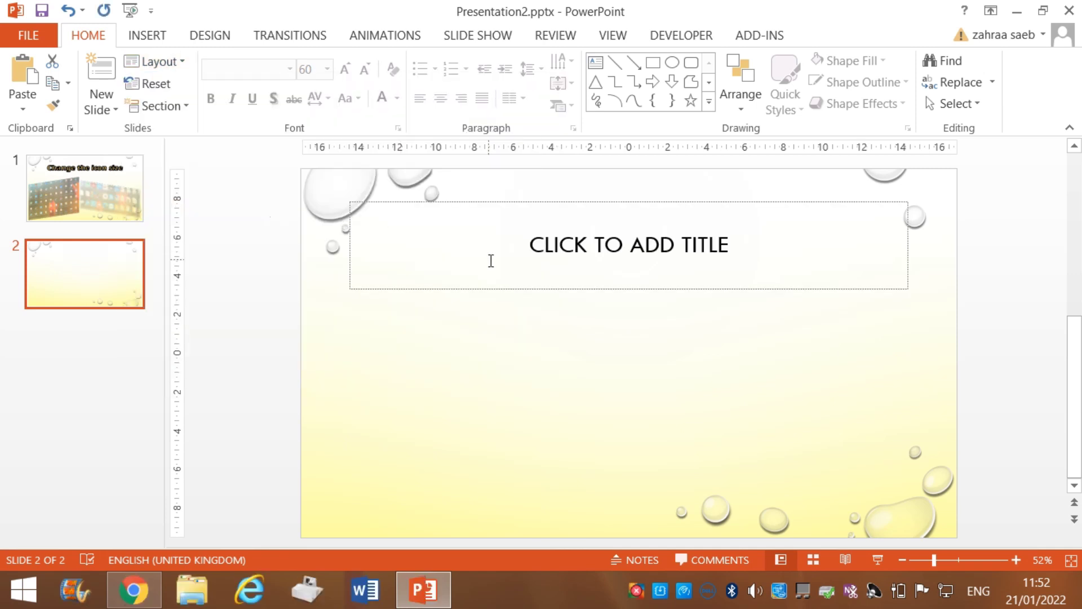
# - Type 'STEPS TO CHANGE THE SIZE OF AN ICON :', 'RIGHT CLICK ON THE DESKTOP' and '2. CLICK ON VIEW'
pyautogui.click(509, 235)
pyautogui.write('STE')
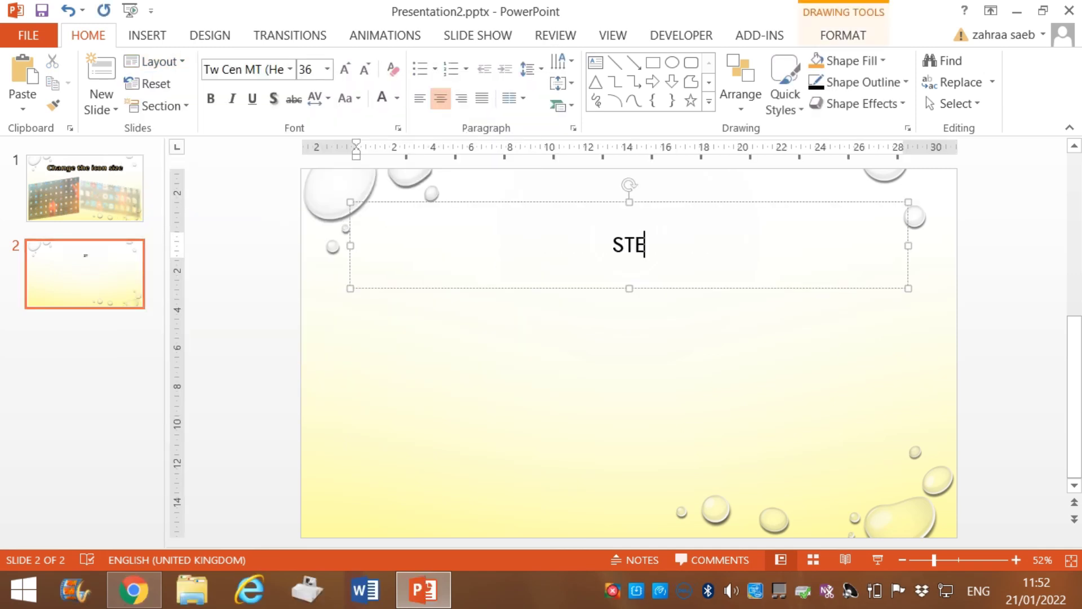
pyautogui.write('PS TO CHA')
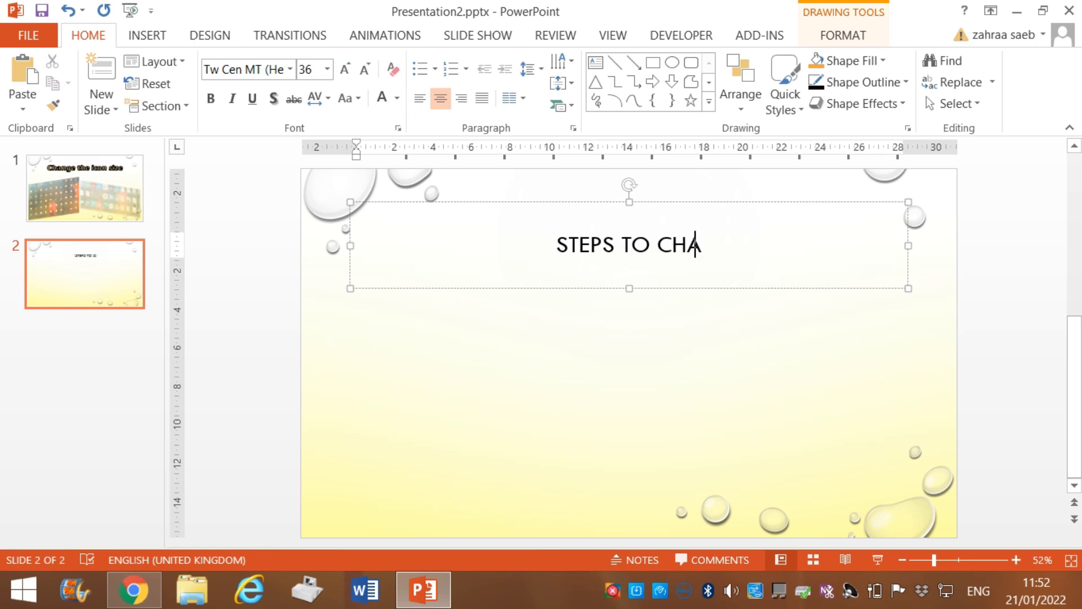
pyautogui.write('NGE ')
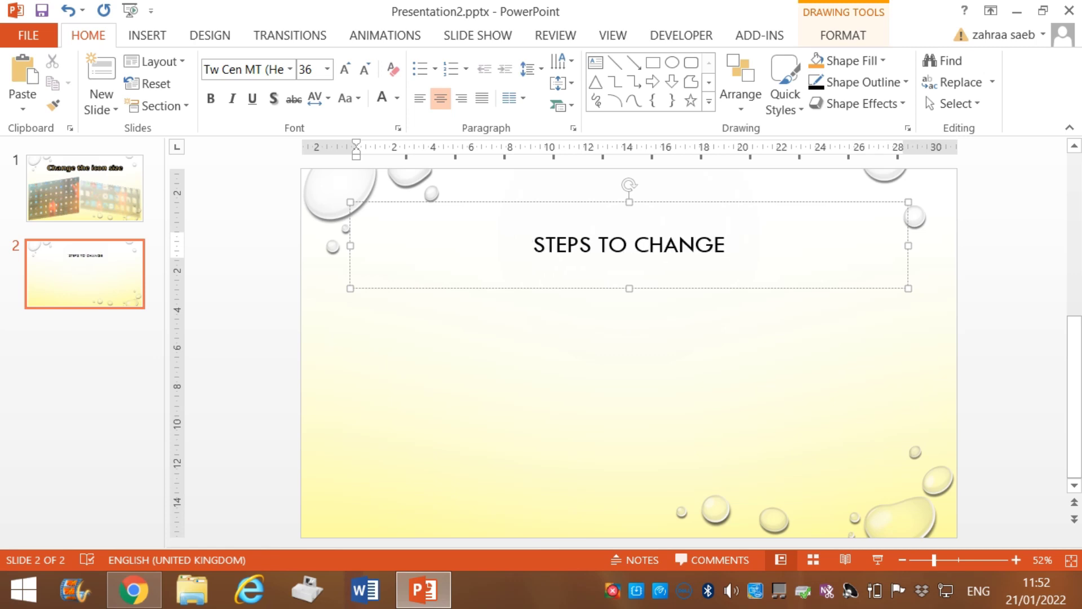
pyautogui.write('THE SIZE OF ')
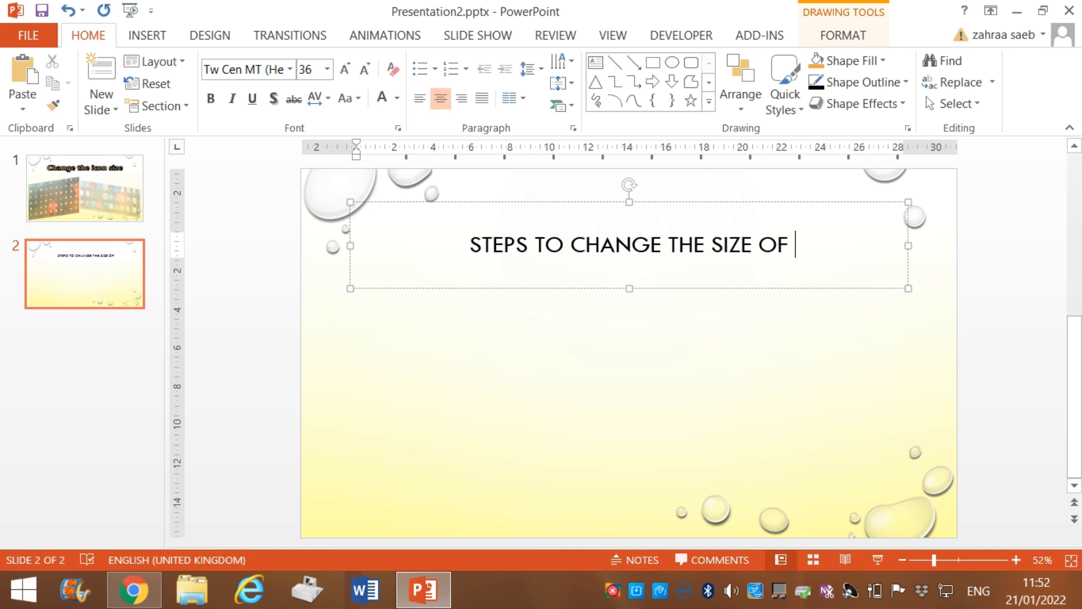
pyautogui.write('AN ICON ')
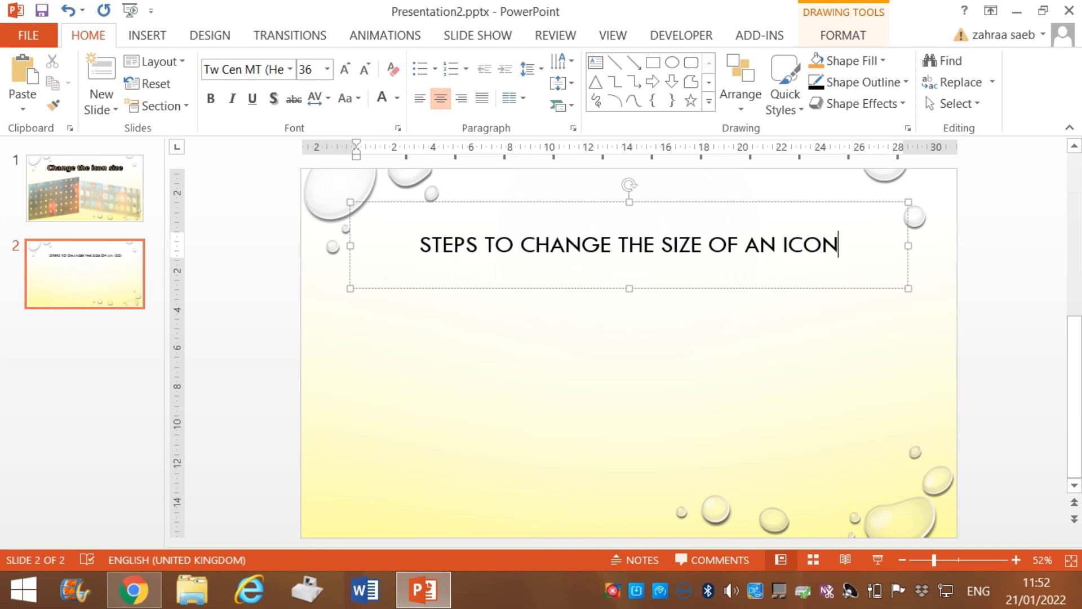
pyautogui.write(':')
pyautogui.press('Return')
pyautogui.write('1.')
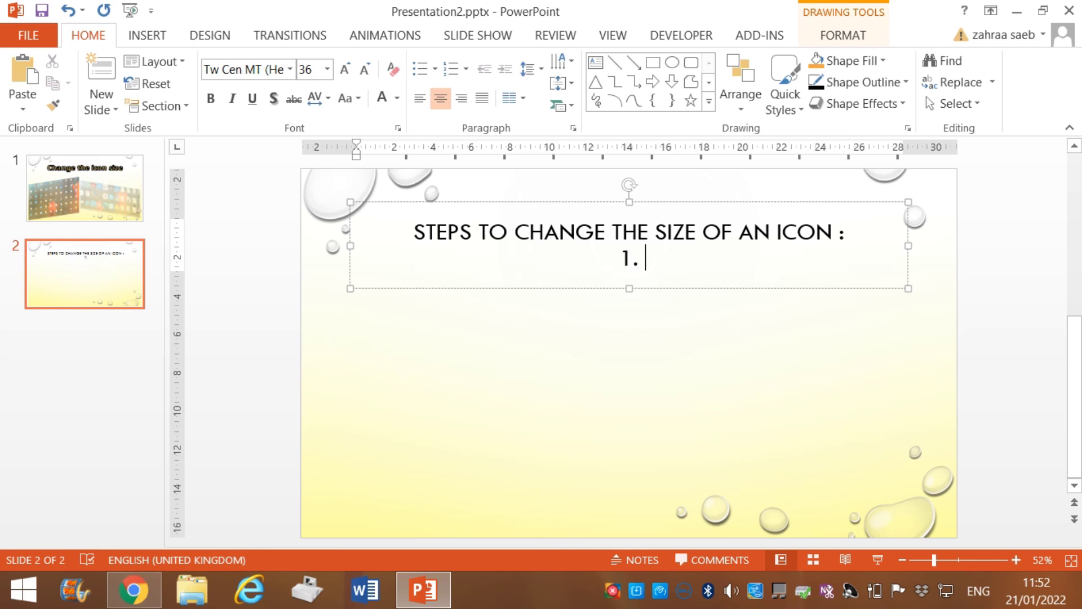
pyautogui.write('RIGHT ')
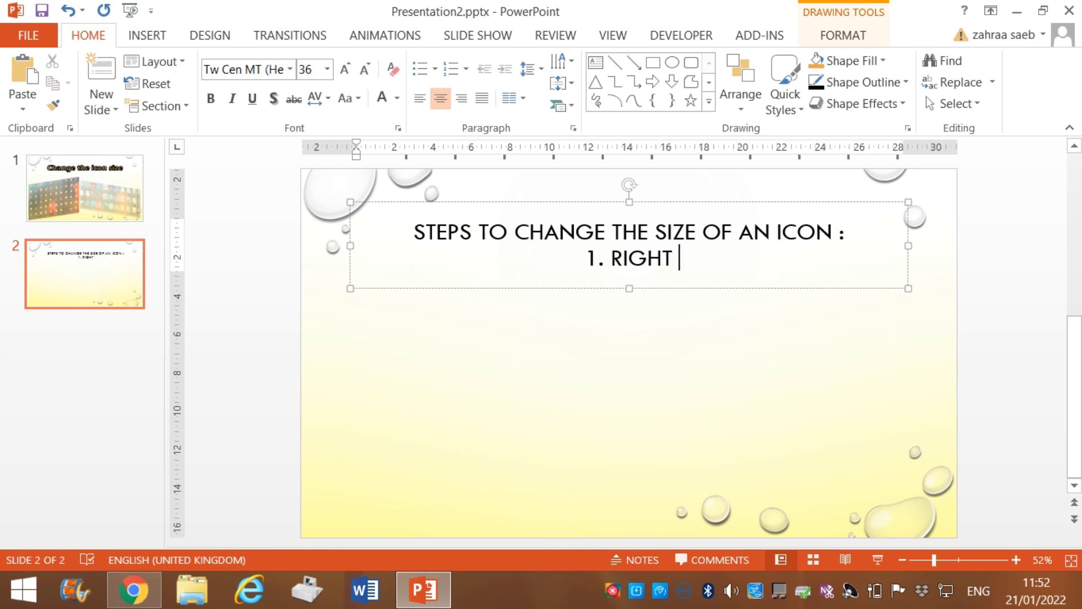
pyautogui.write('CLICK ON TH')
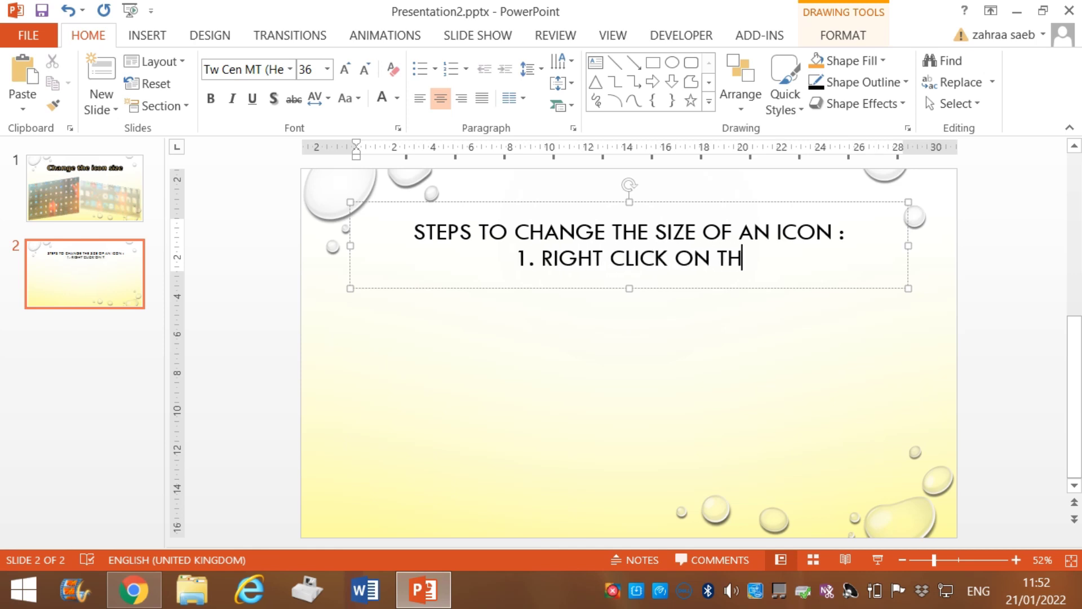
pyautogui.write('E DESKTO')
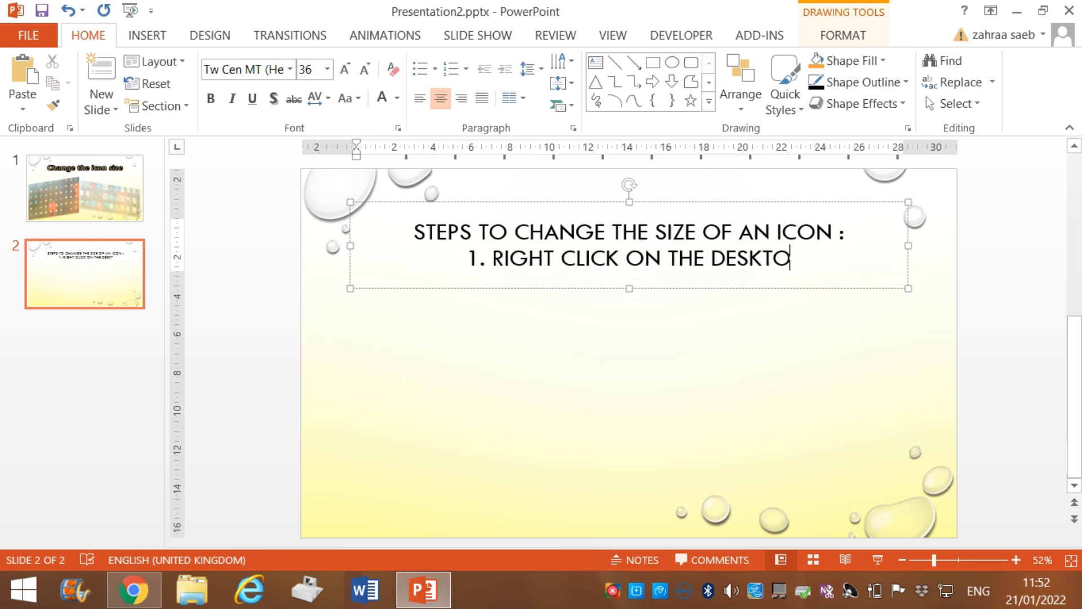
pyautogui.write('P')
pyautogui.press('Return')
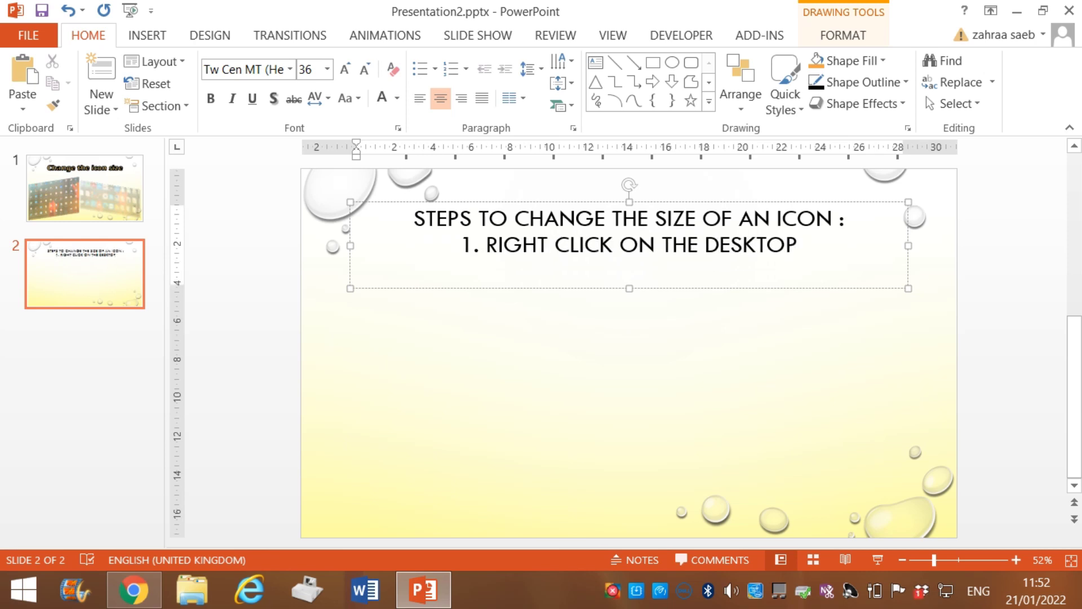
pyautogui.write('2. ')
pyautogui.write('CLICK O')
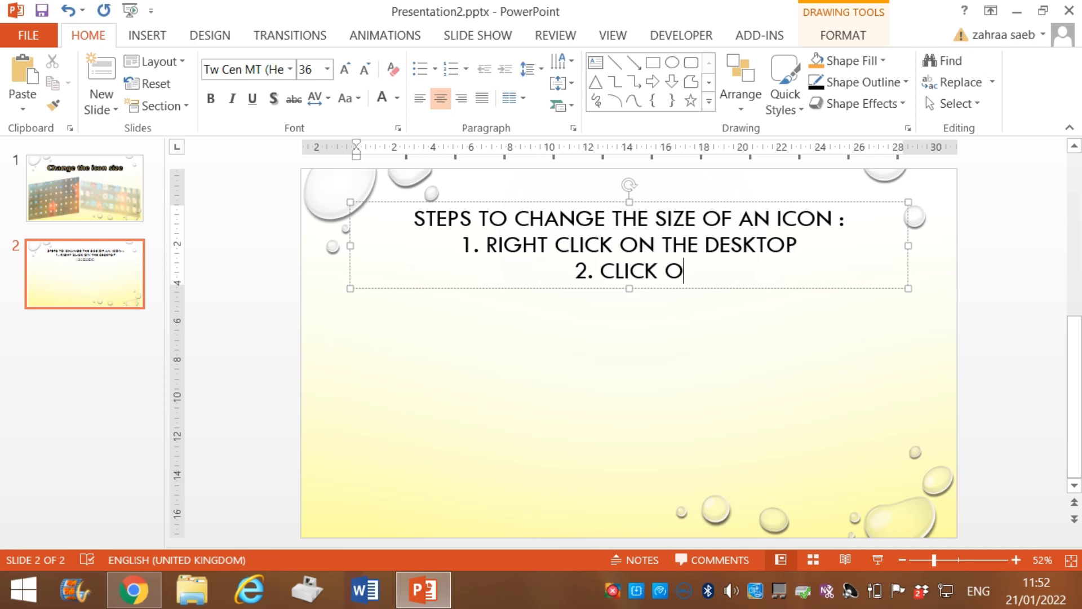
pyautogui.write('N VIEW')
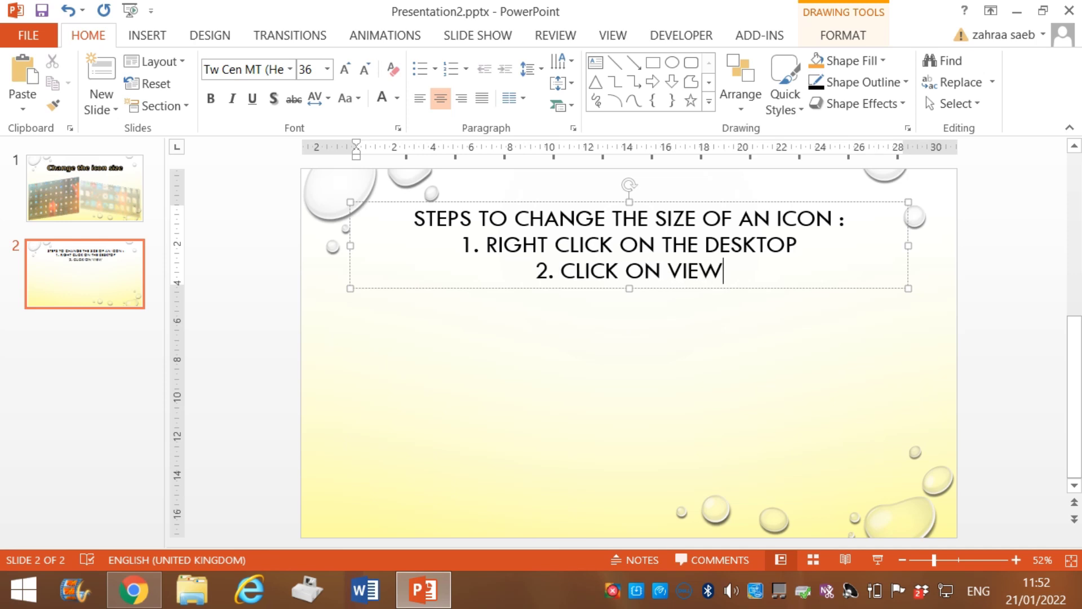
pyautogui.press('Return')
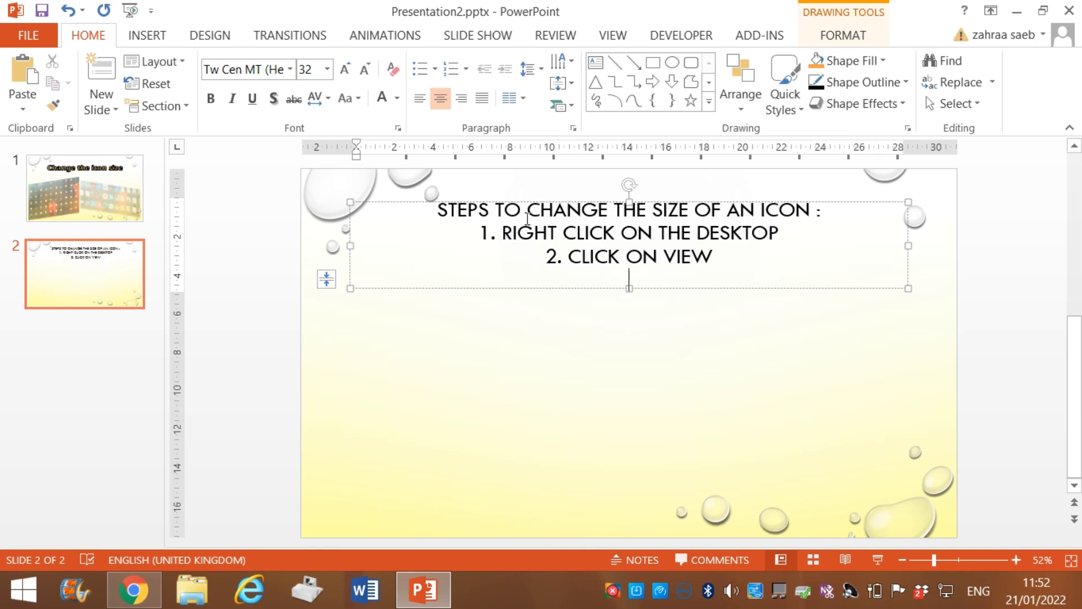
# - Enlarge the text box and add '3. CHOOSE ONE OF THE SIZE OPTIONS AVAILABLE:' with SMALL, MEDIUM and LARGE ICON
pyautogui.moveTo(629, 290); pyautogui.dragTo(631, 349)
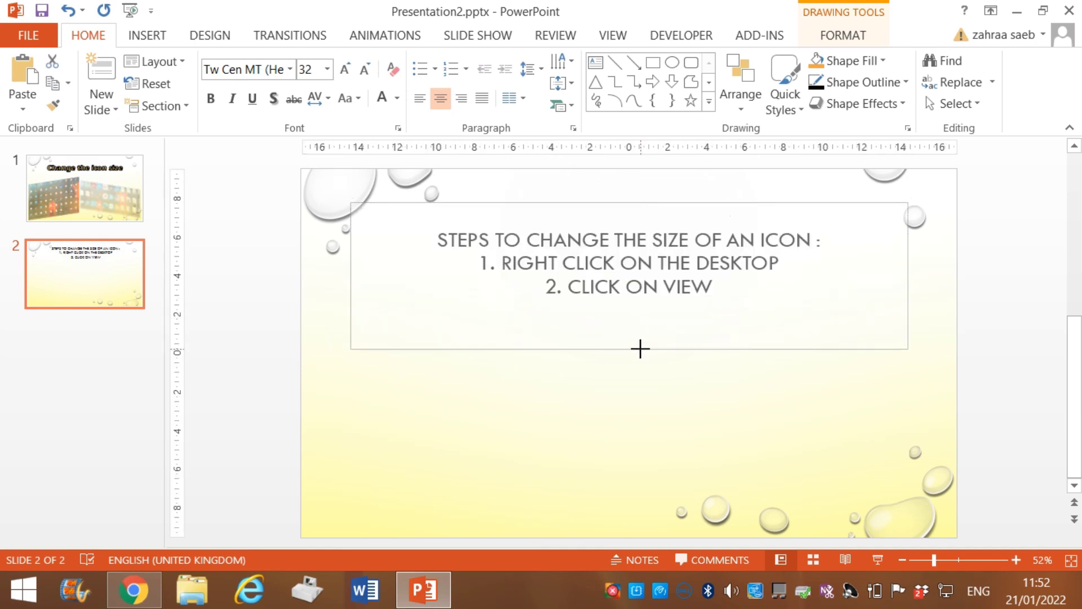
pyautogui.click(750, 293)
pyautogui.press('Return')
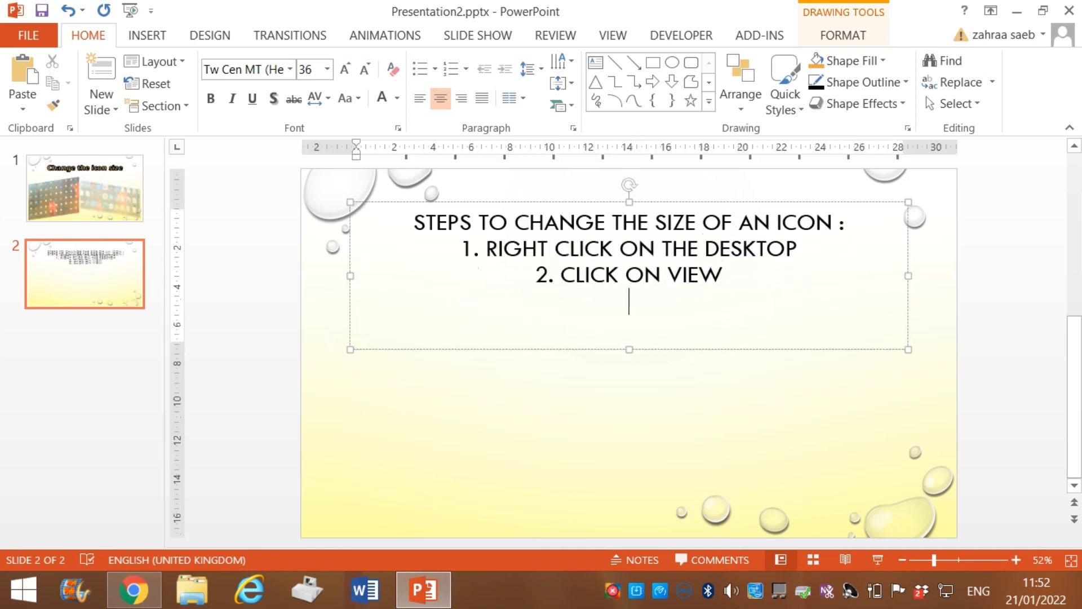
pyautogui.write('3. ')
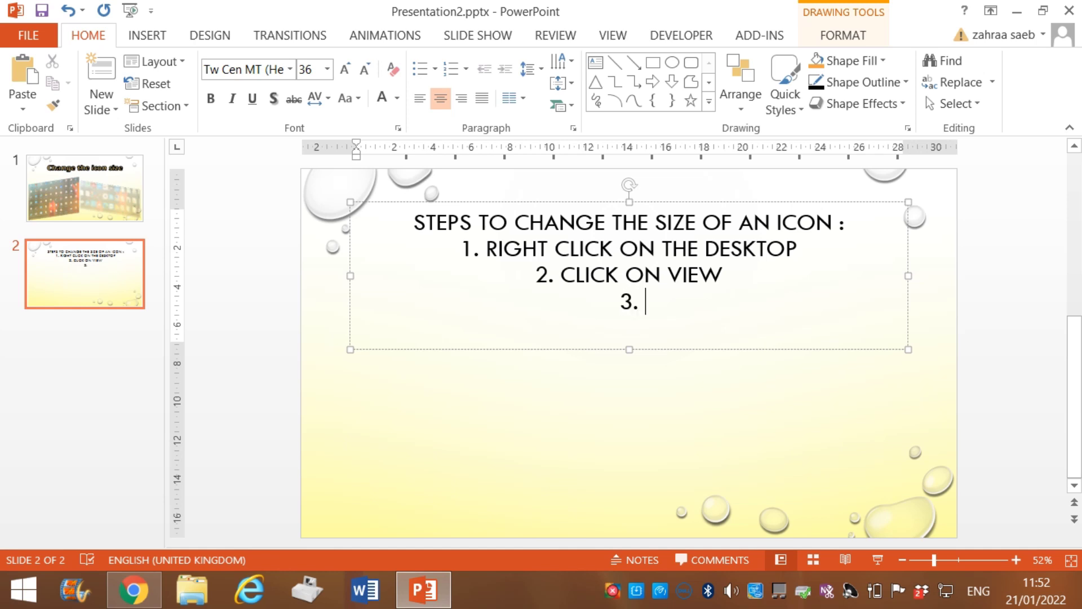
pyautogui.write('CHOOSE O')
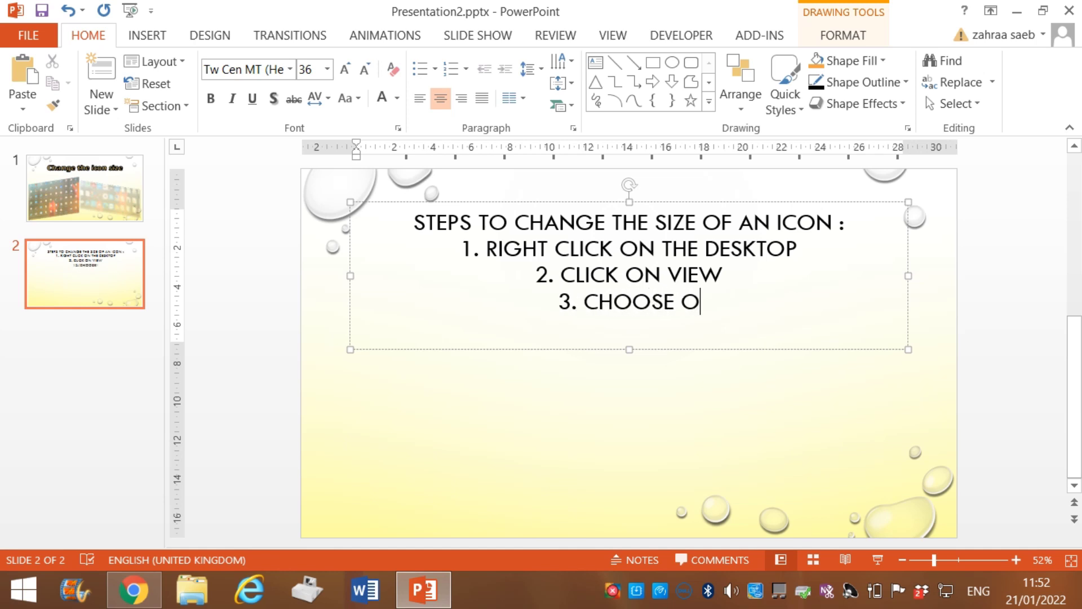
pyautogui.write('NE OF THE ')
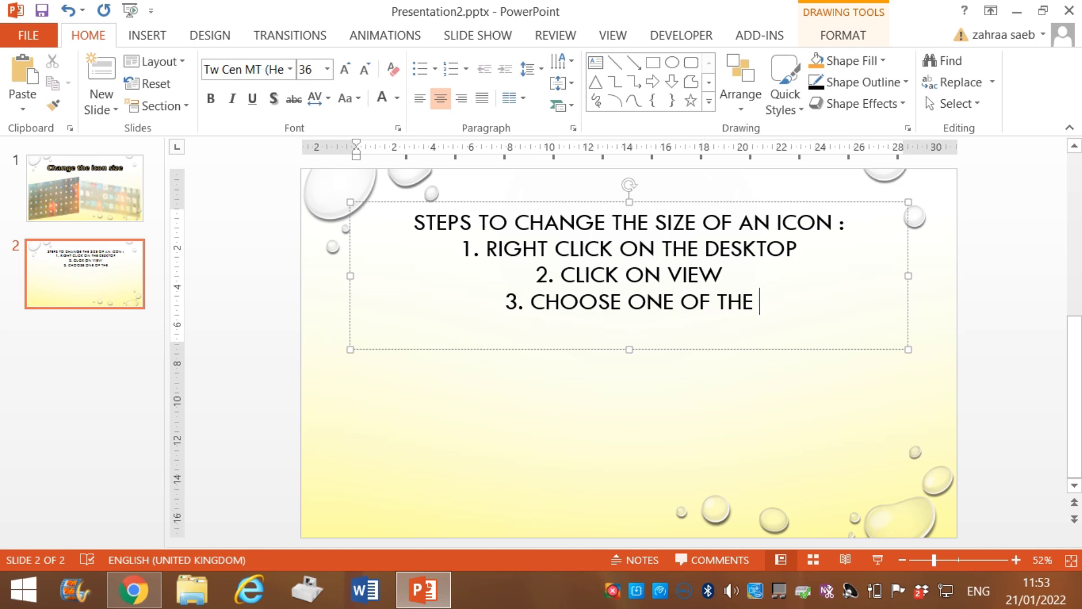
pyautogui.write('SIZE O')
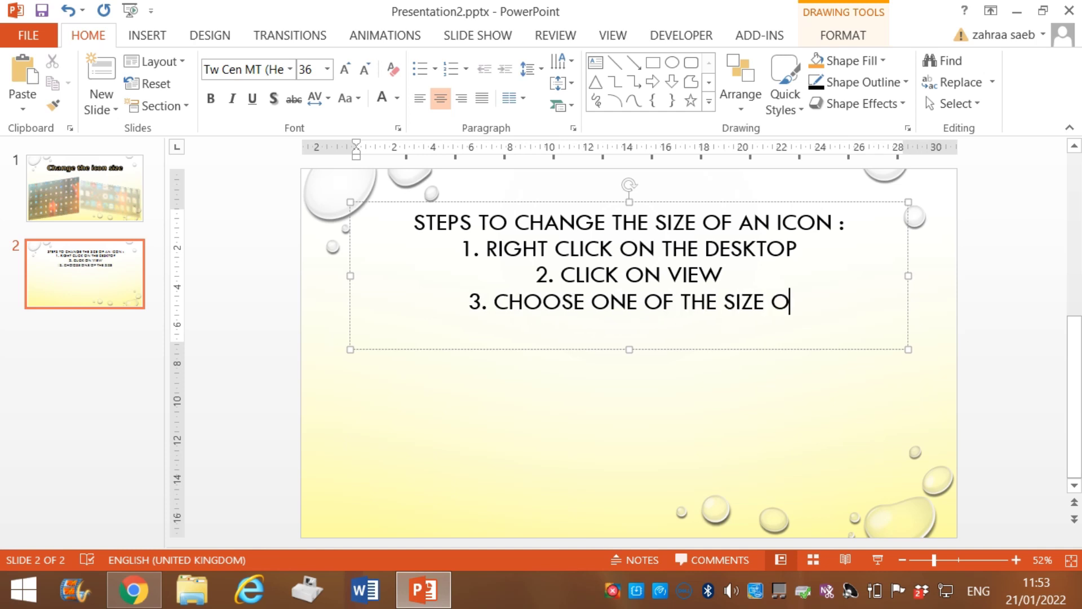
pyautogui.write('PTIONS')
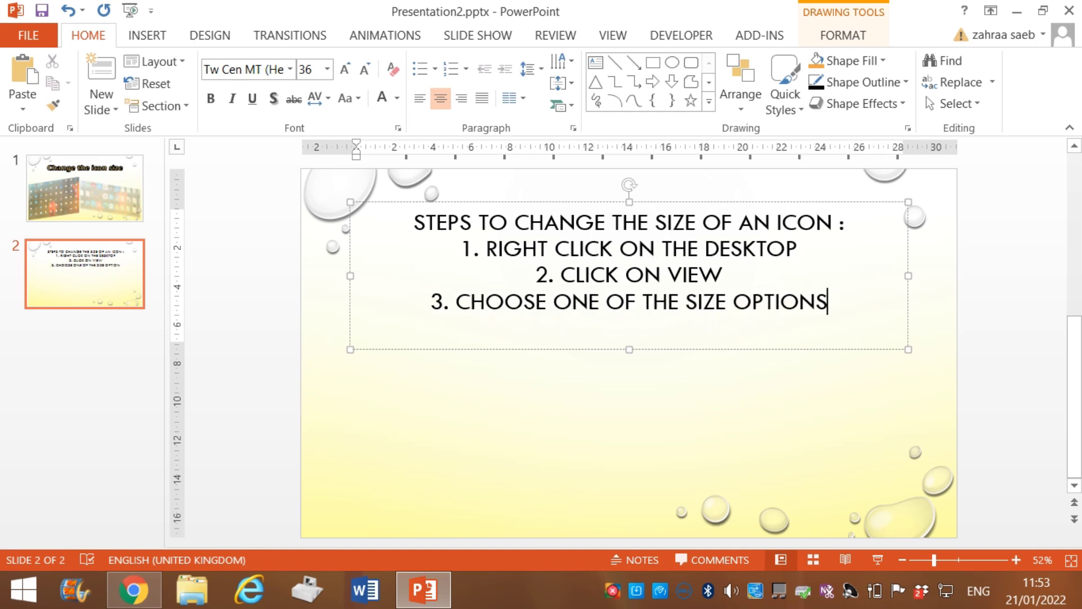
pyautogui.write(' AVAILAB')
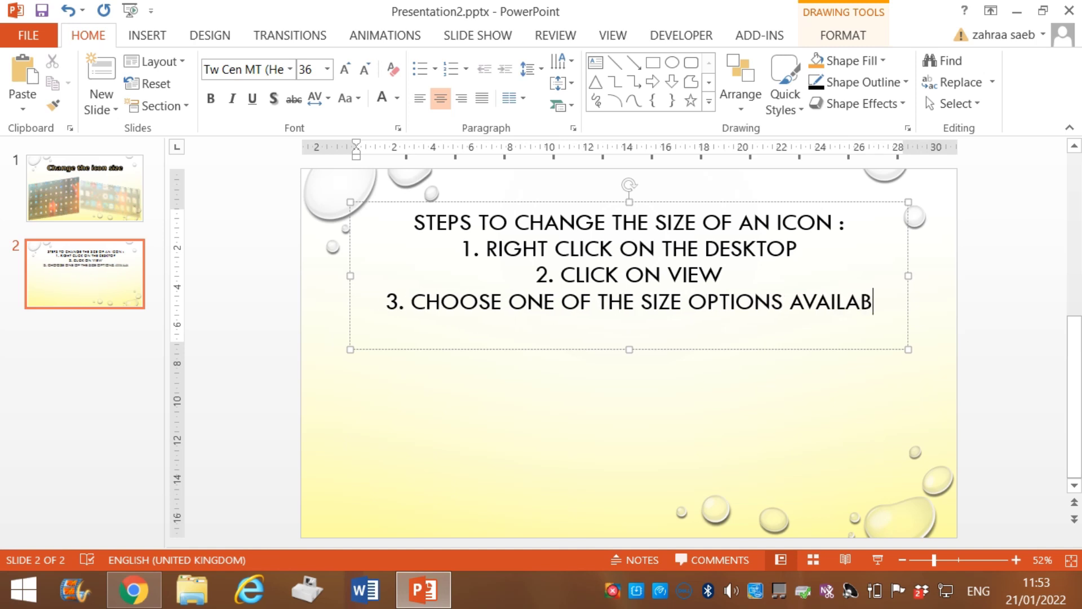
pyautogui.write('LE:')
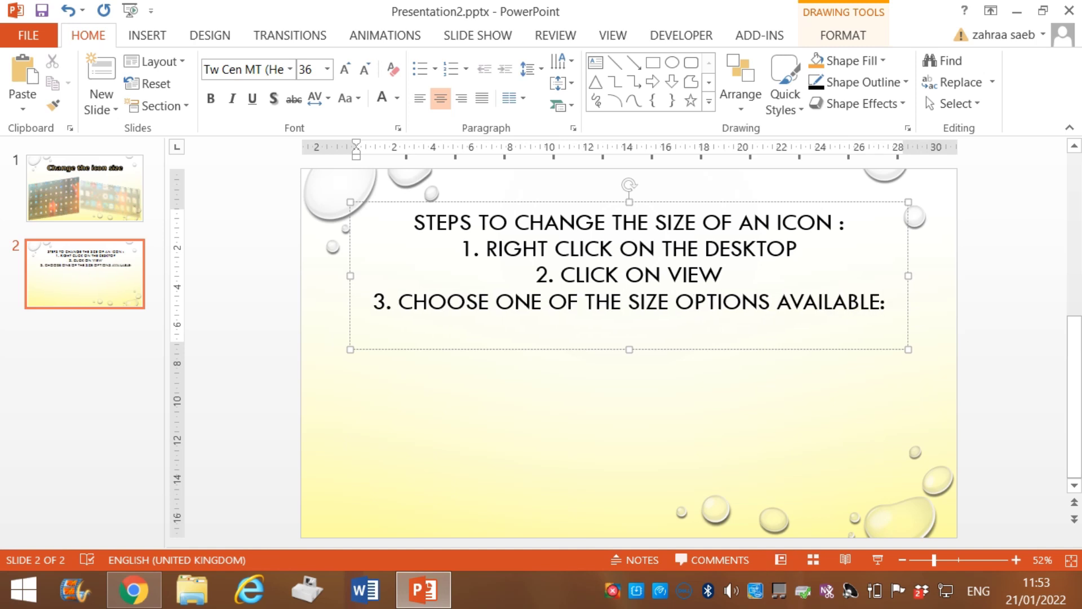
pyautogui.press('Return')
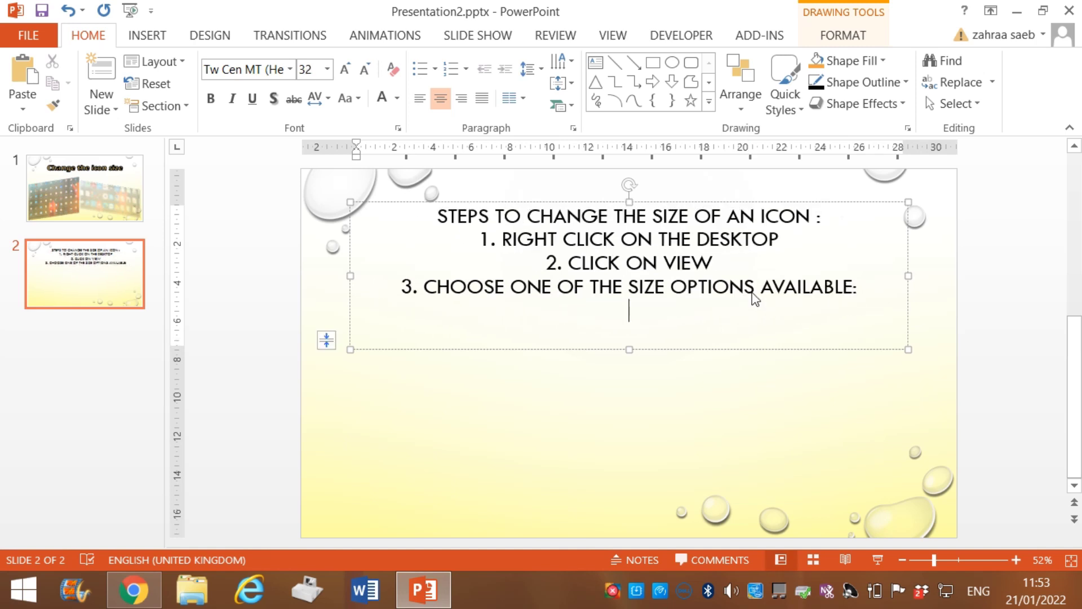
pyautogui.write('SMALL ICO')
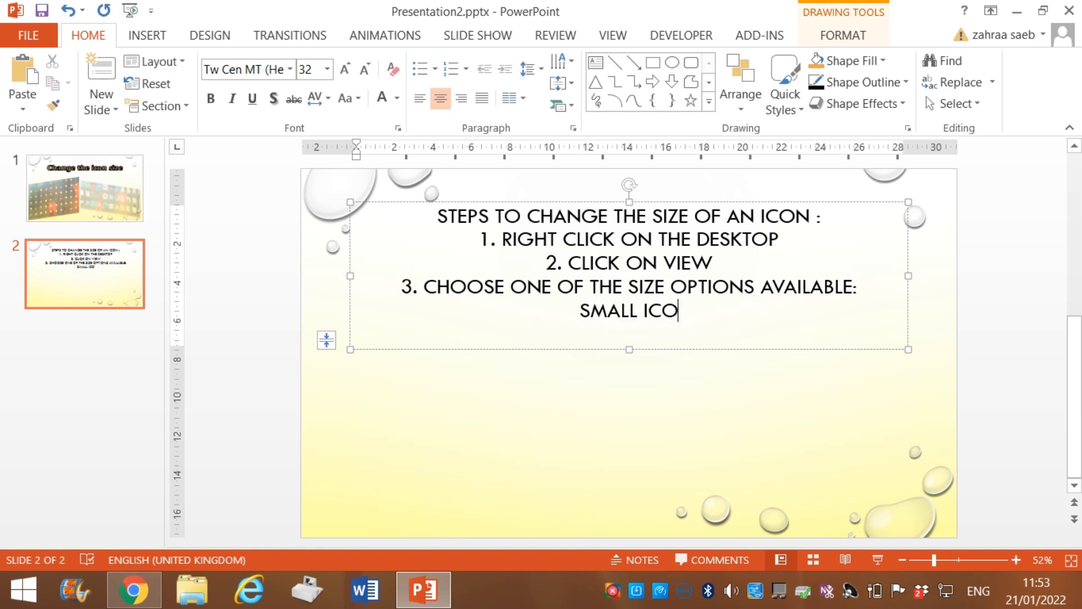
pyautogui.write('N')
pyautogui.press('Return')
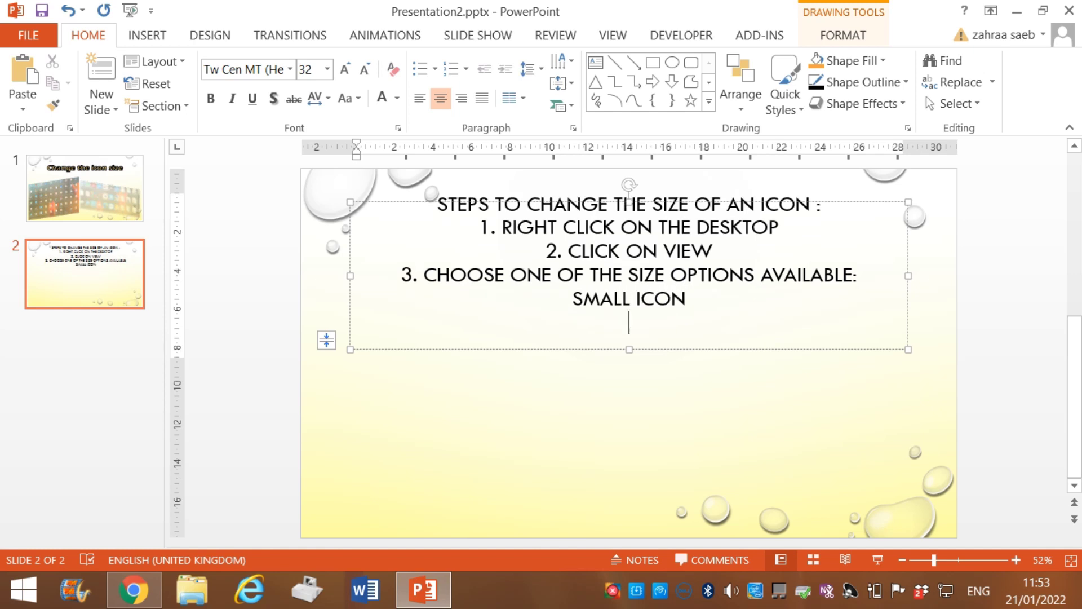
pyautogui.write('MEDIUM IC')
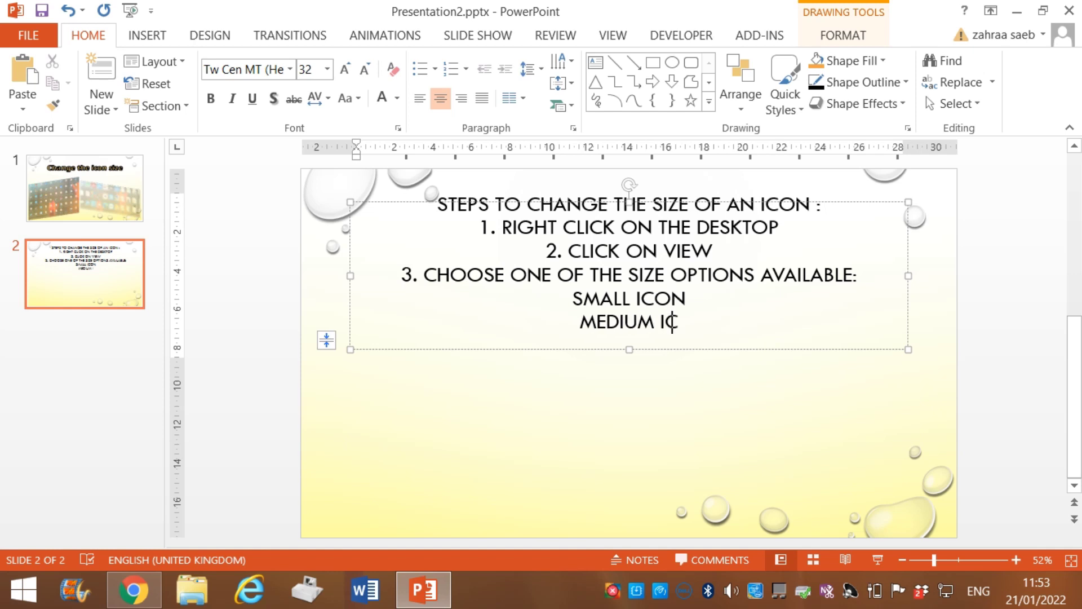
pyautogui.write('ON')
pyautogui.press('Return')
pyautogui.write('LA')
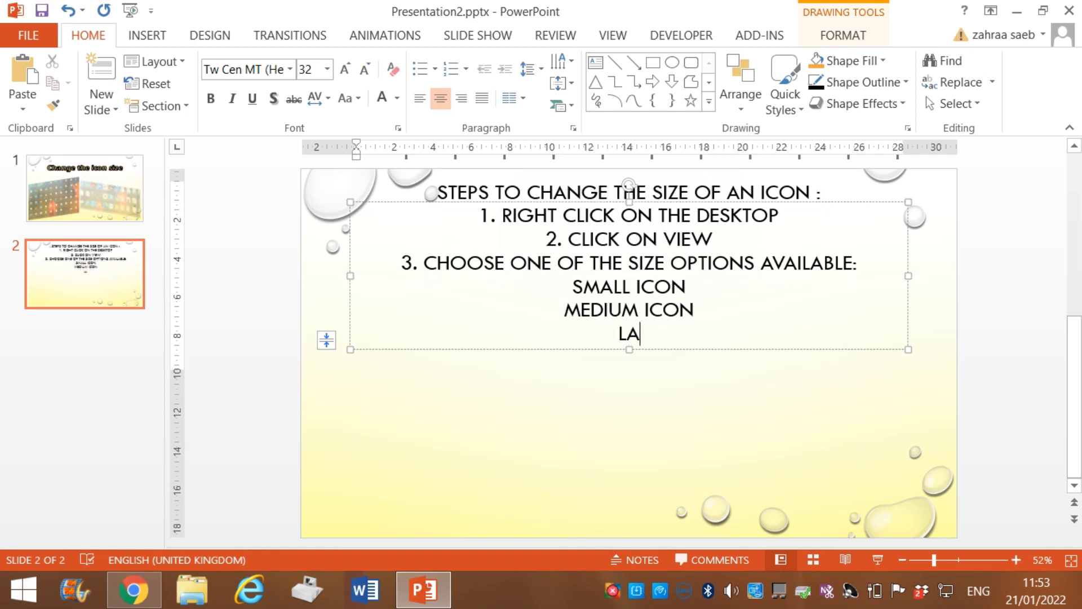
pyautogui.write('RGE ICON')
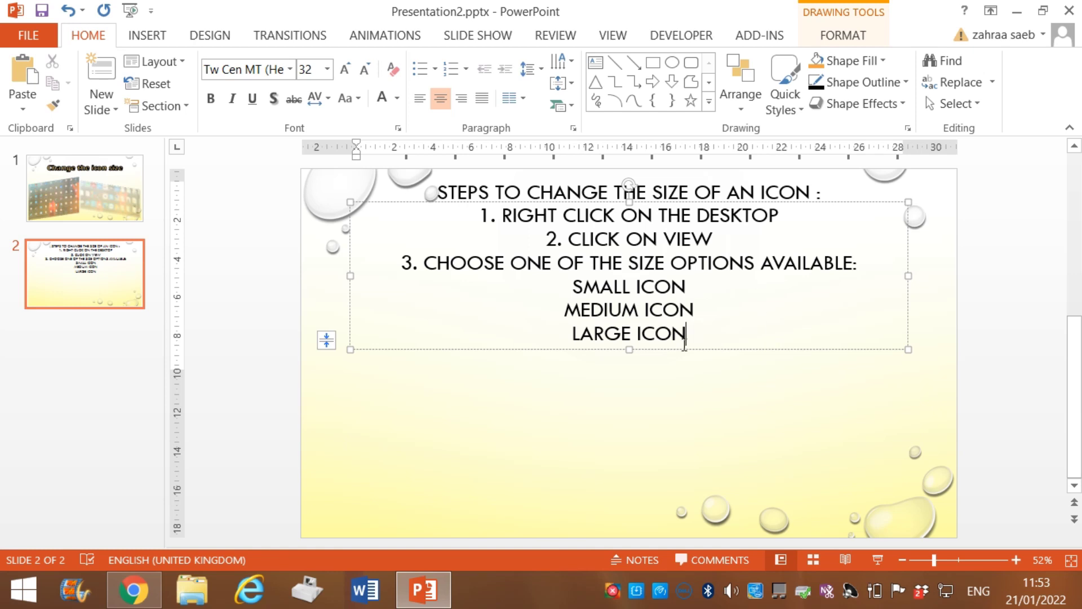
# - Enlarge the steps text box, align all its lines left, and apply Sentence case
pyautogui.click(627, 350)
pyautogui.moveTo(626, 352); pyautogui.dragTo(648, 477)
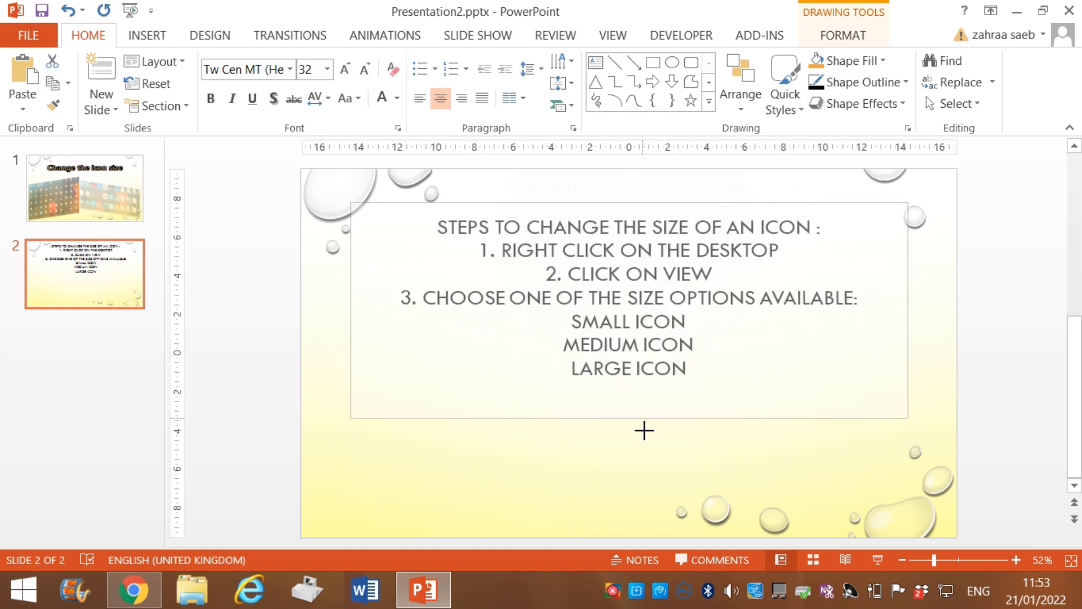
pyautogui.moveTo(696, 405); pyautogui.dragTo(442, 246)
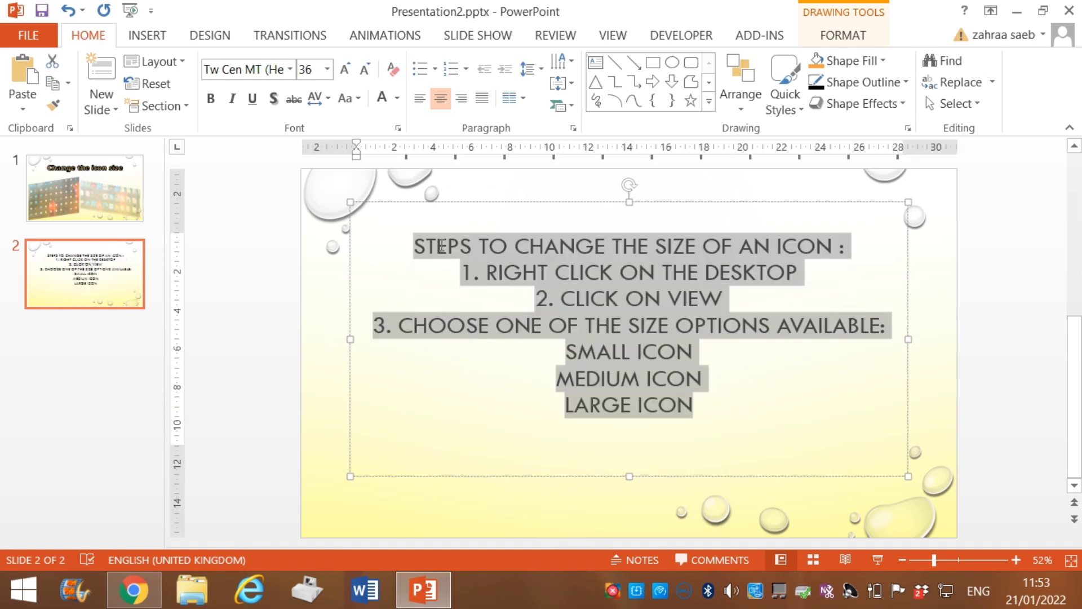
pyautogui.click(420, 99)
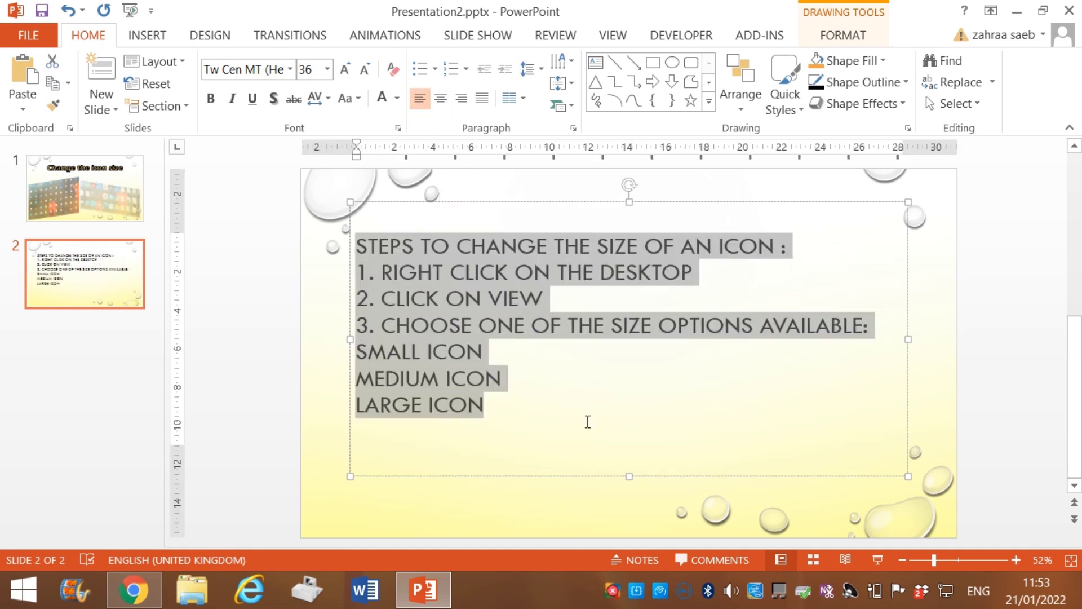
pyautogui.click(359, 98)
pyautogui.click(371, 134)
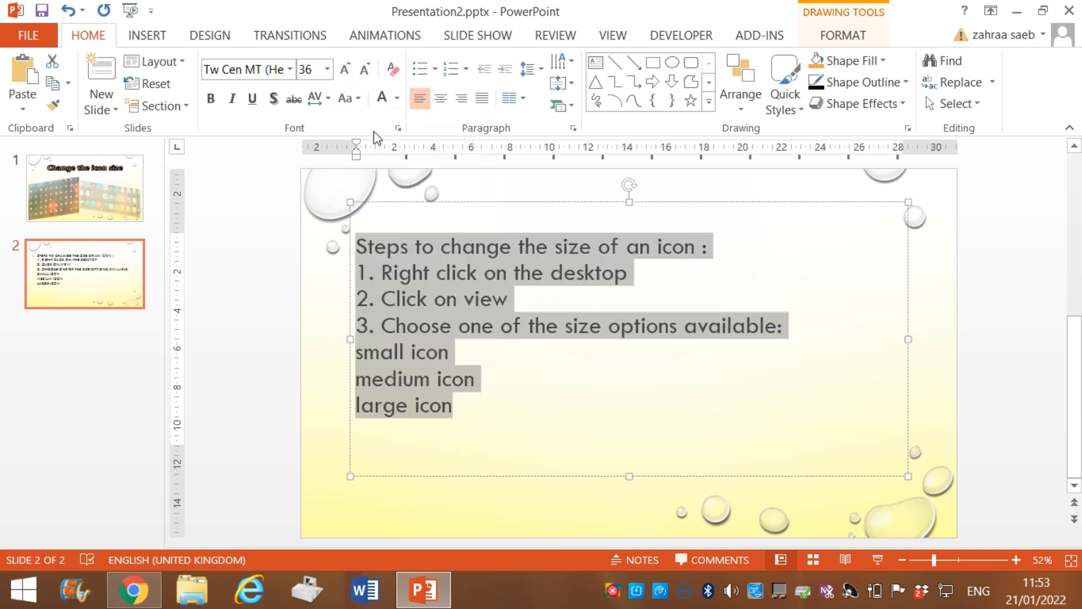
pyautogui.click(643, 408)
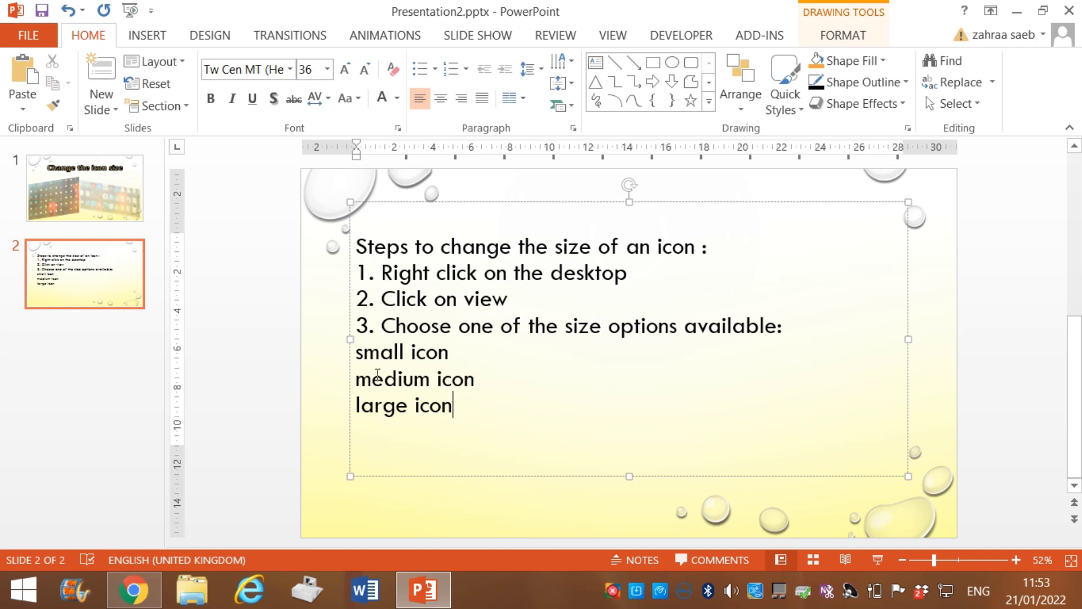
# - Bullet the small, medium and large icon lines
pyautogui.moveTo(356, 352); pyautogui.dragTo(458, 404)
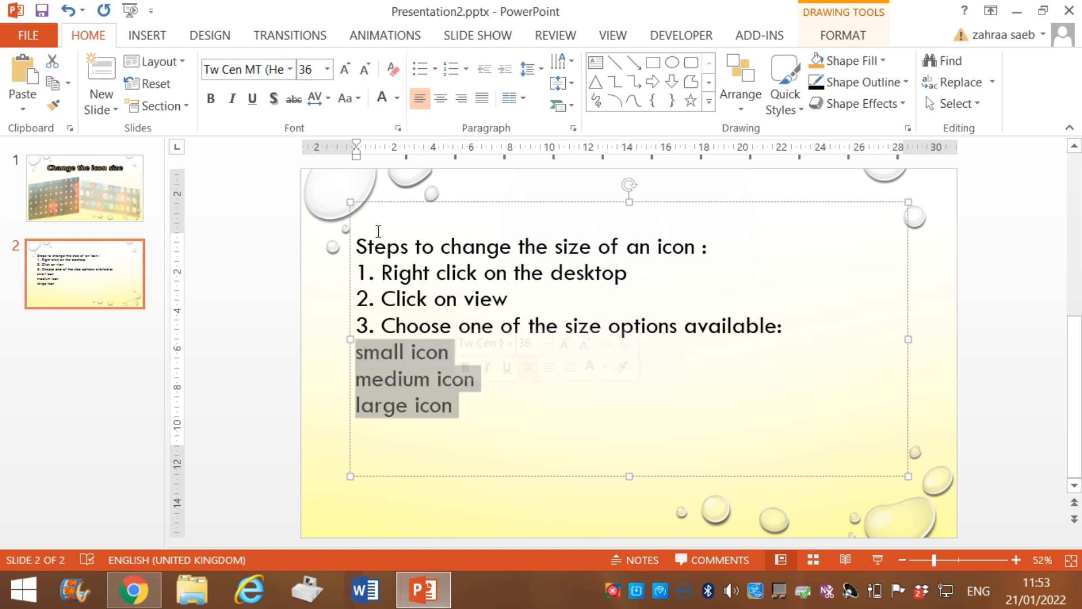
pyautogui.click(420, 68)
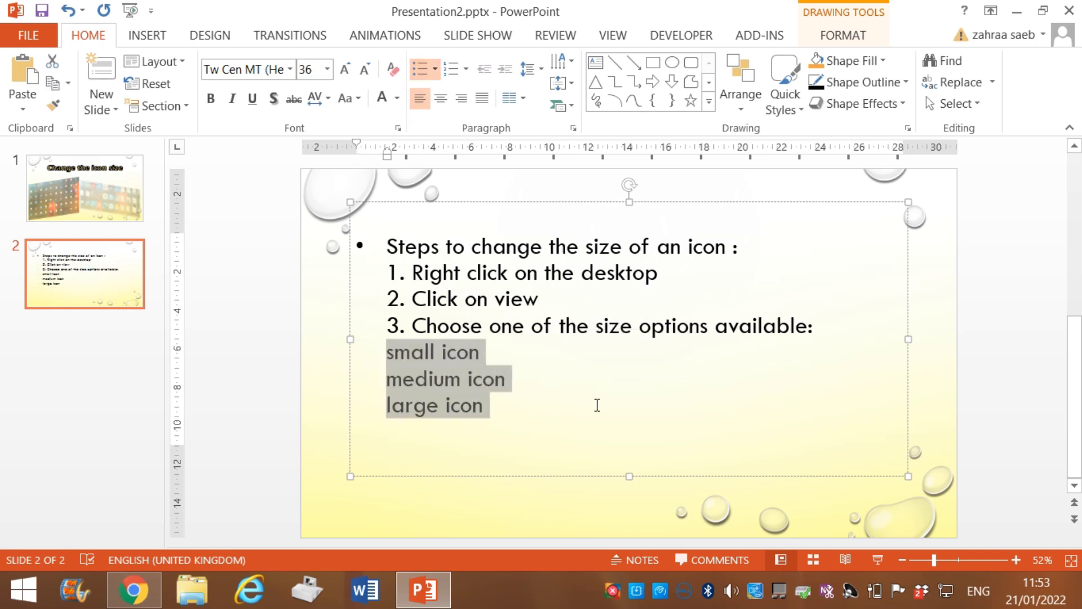